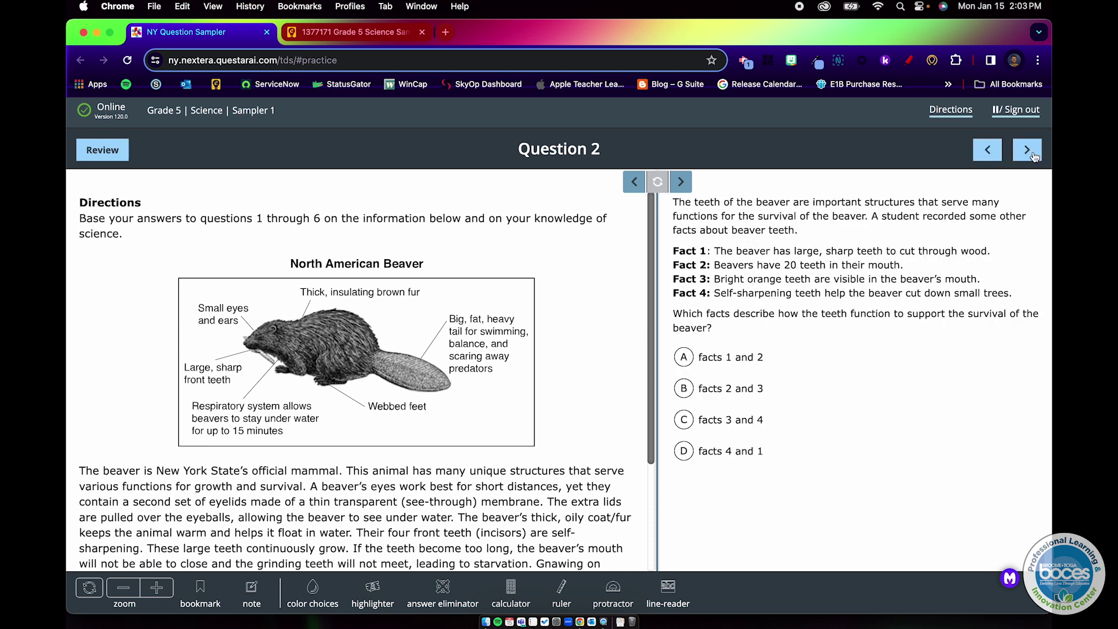
- Page through the first three questions of the Grade 5 Science sampler and return to Question 1
left_click(1033, 155)
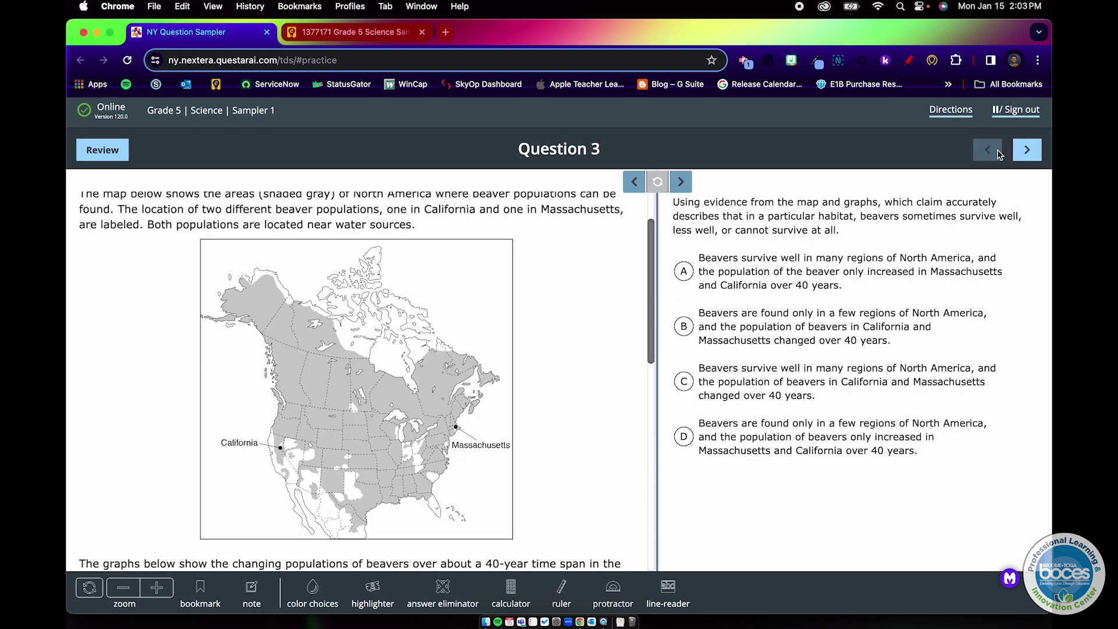
left_click(998, 153)
left_click(997, 149)
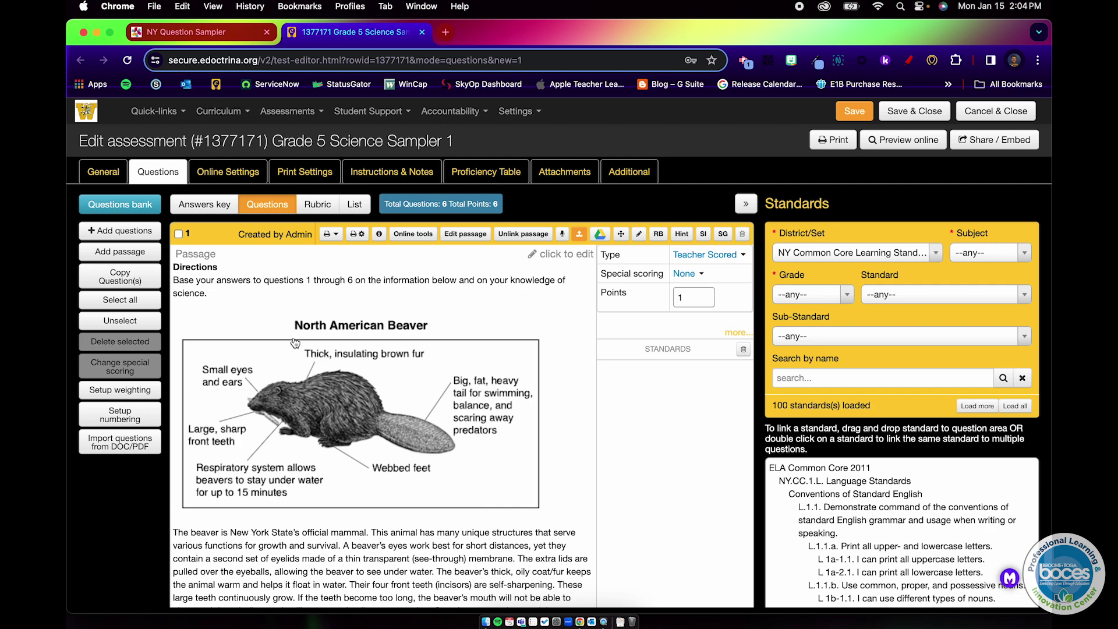
- Compare questions 1 and 2 and their beaver passage in the eDoctrina assessment with the same questions in the NY Question Sampler
scroll(296, 348, "down", 4)
scroll(296, 348, "down", 3)
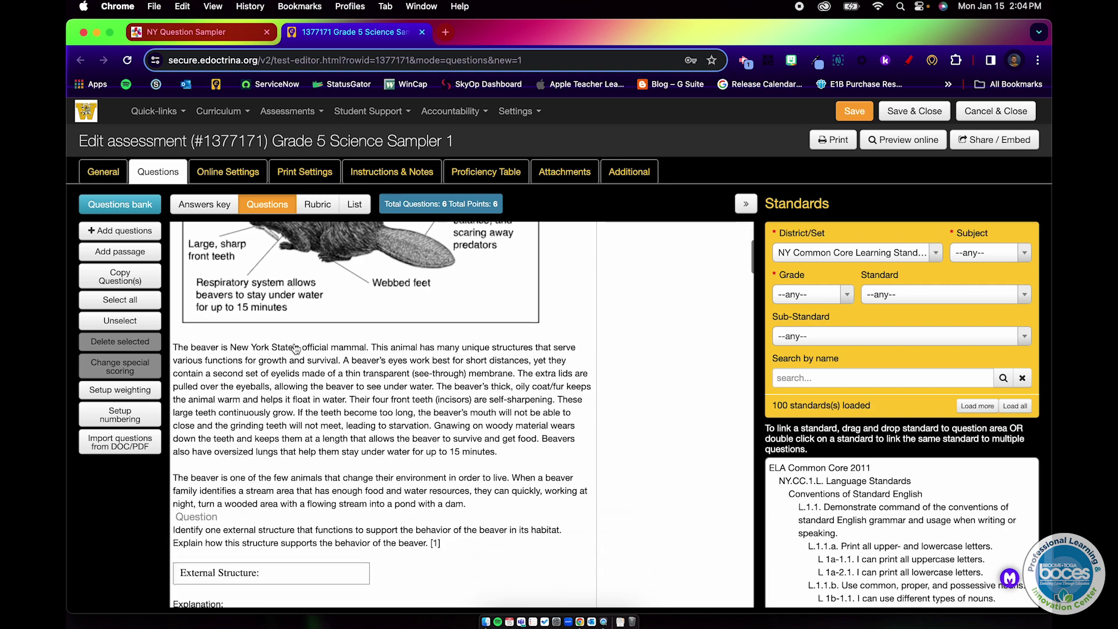
scroll(296, 348, "up", 3)
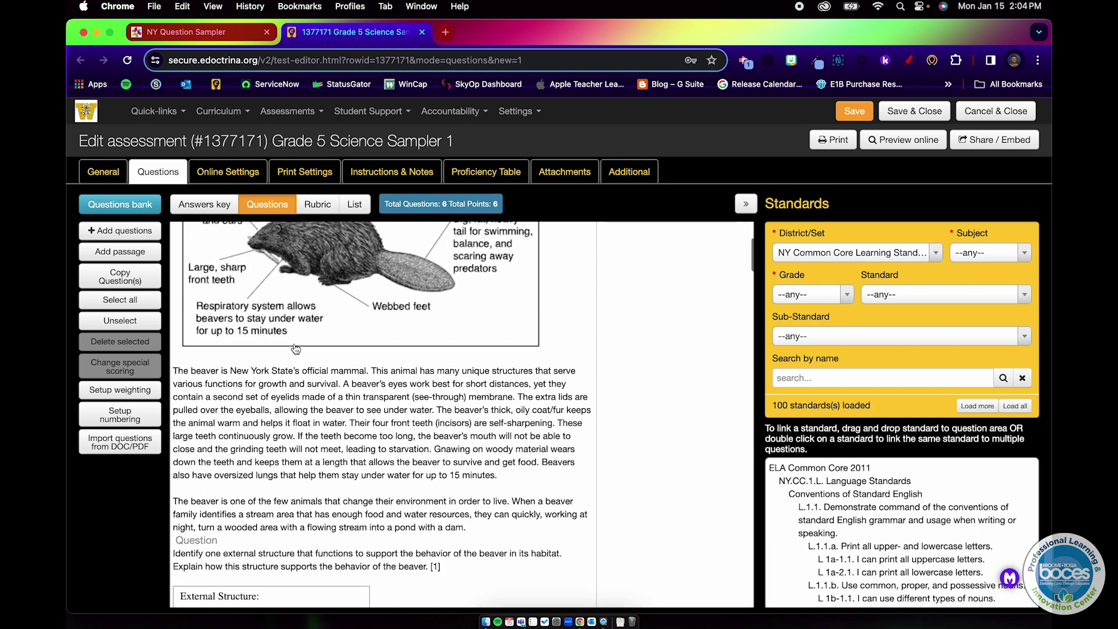
scroll(296, 435, "down", 2)
scroll(296, 436, "down", 10)
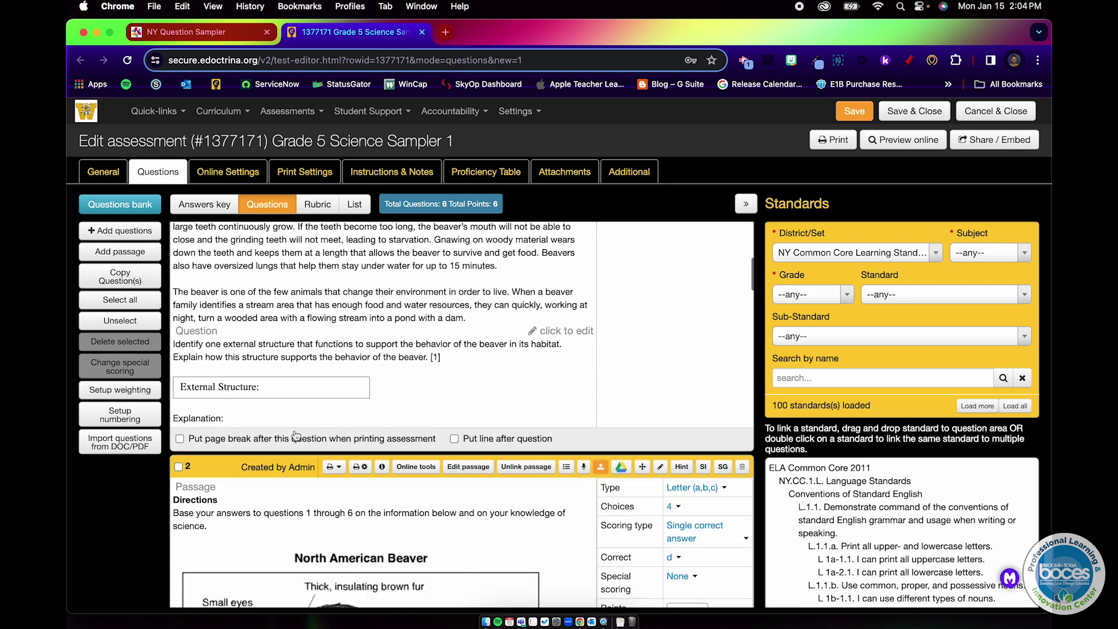
scroll(296, 436, "down", 12)
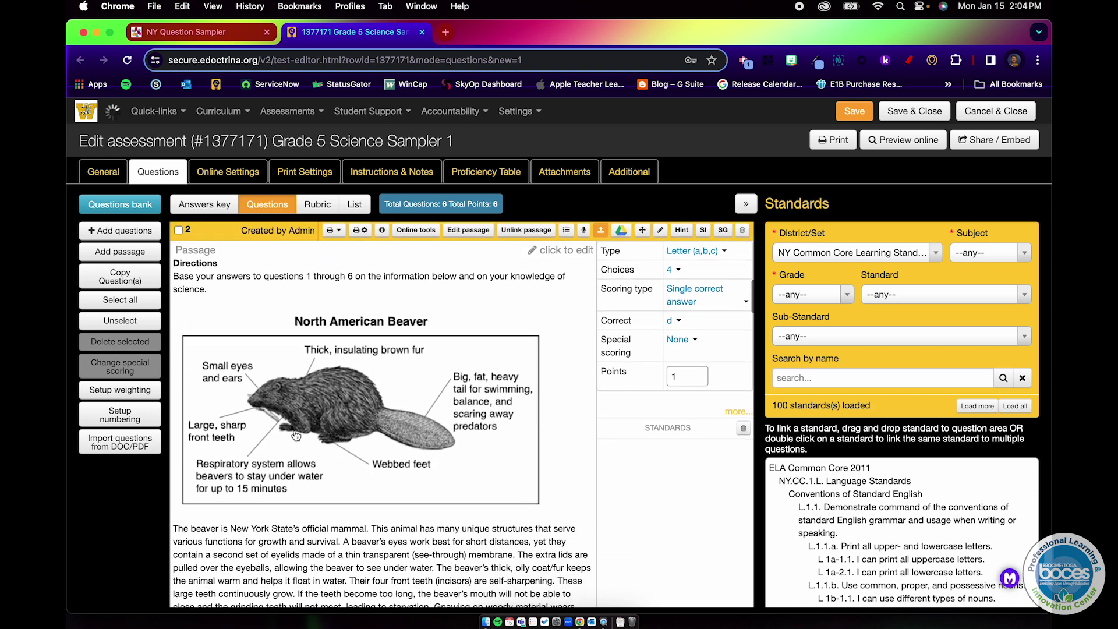
scroll(296, 436, "down", 1)
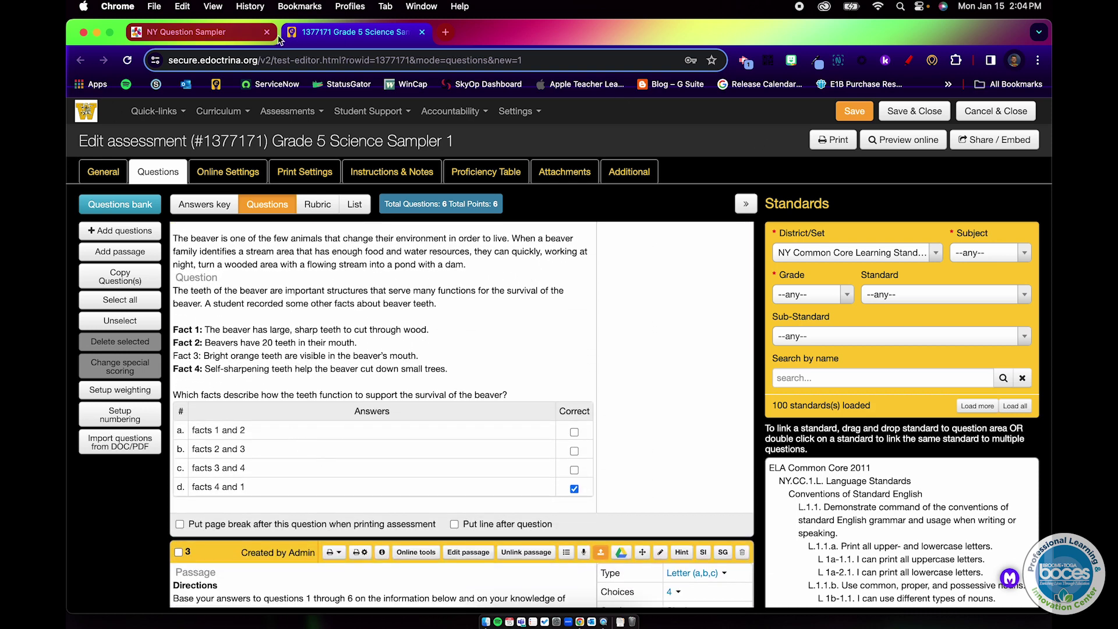
left_click(242, 32)
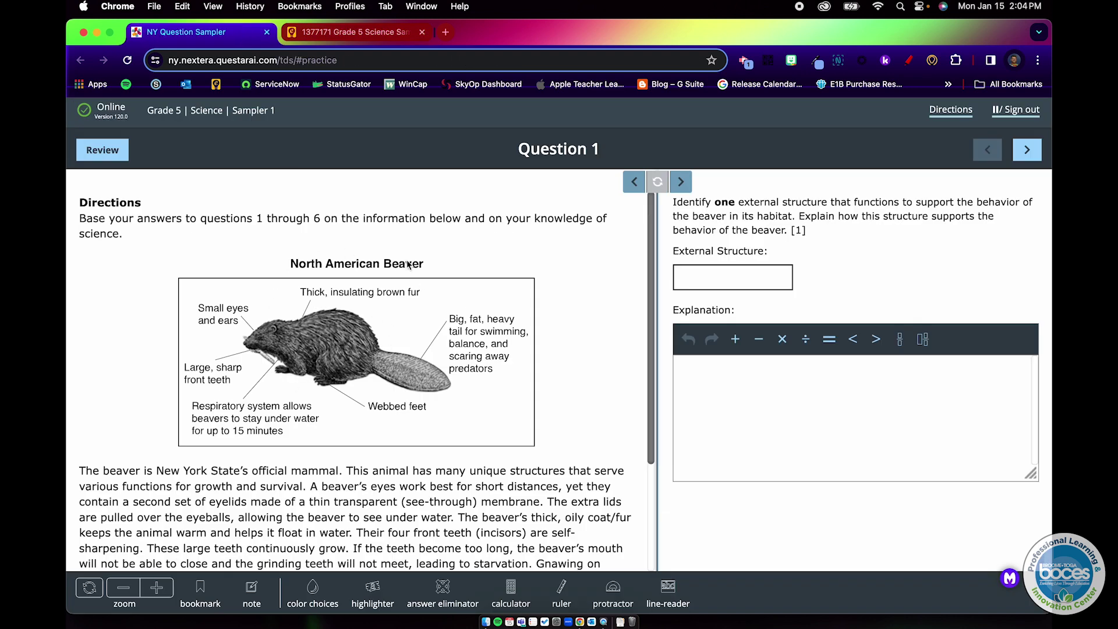
left_click(1027, 150)
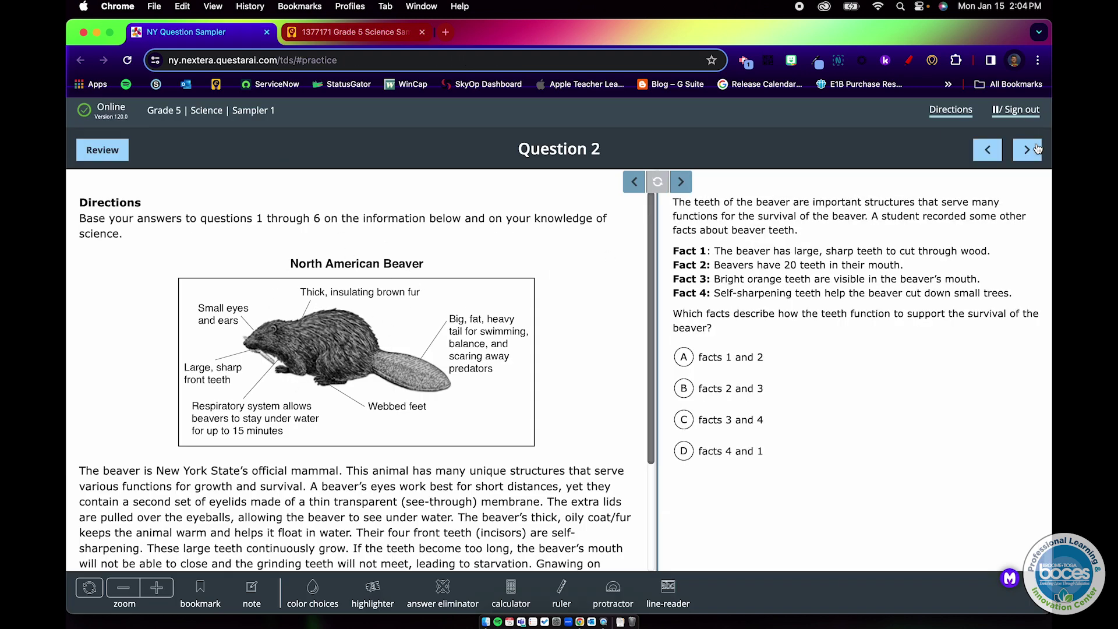
- Switch to the eDoctrina assessment and review questions 3 to 5, checking which ones have a passage attached
left_click(362, 36)
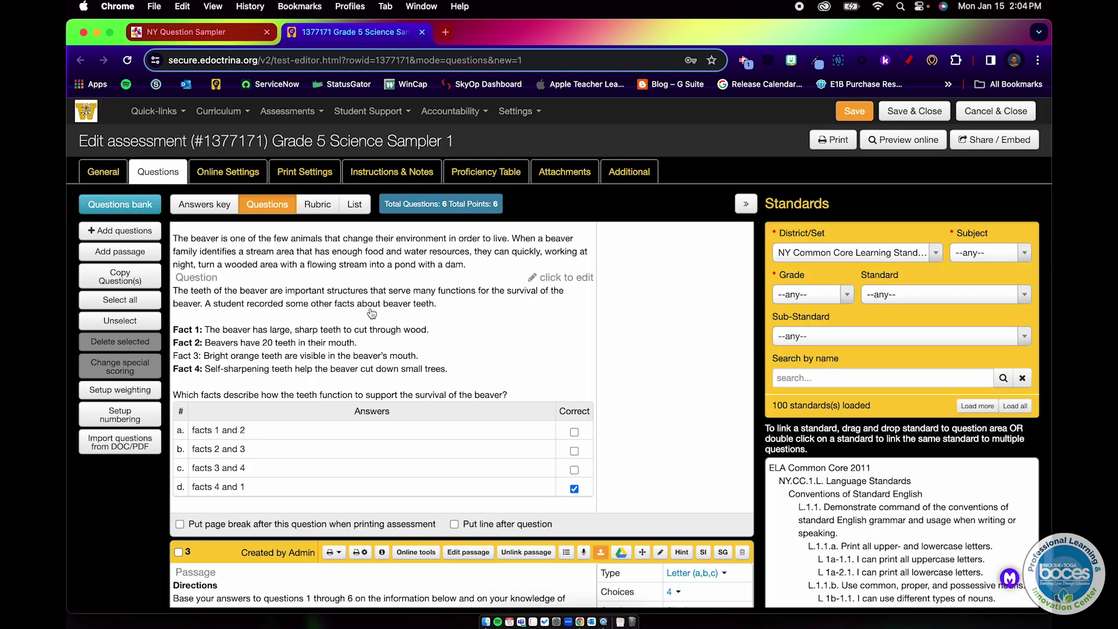
scroll(372, 313, "down", 5)
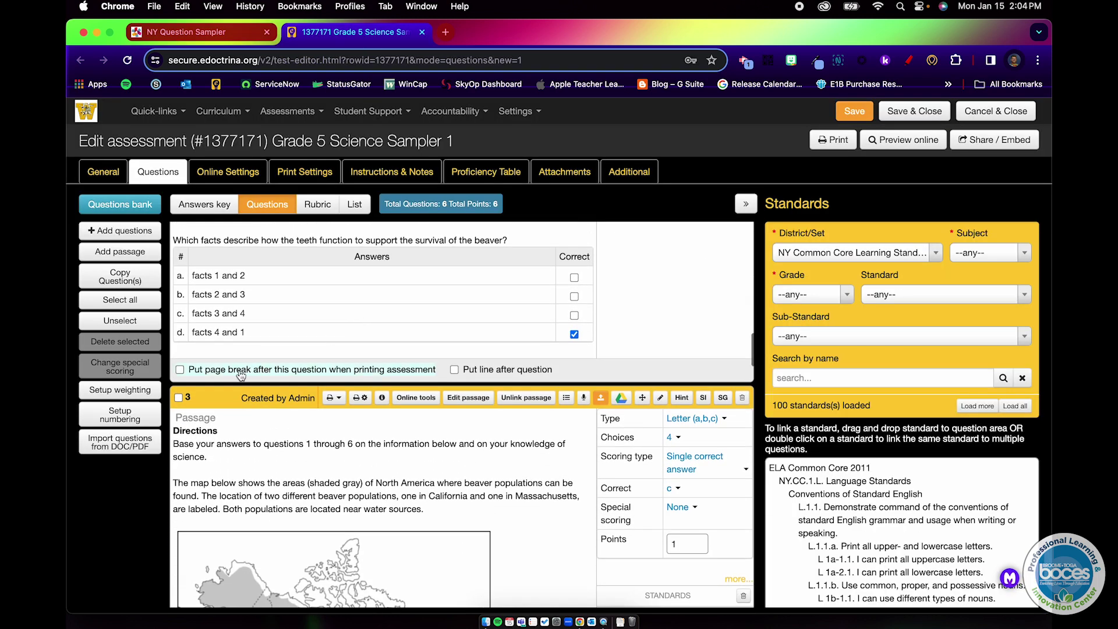
scroll(211, 419, "down", 15)
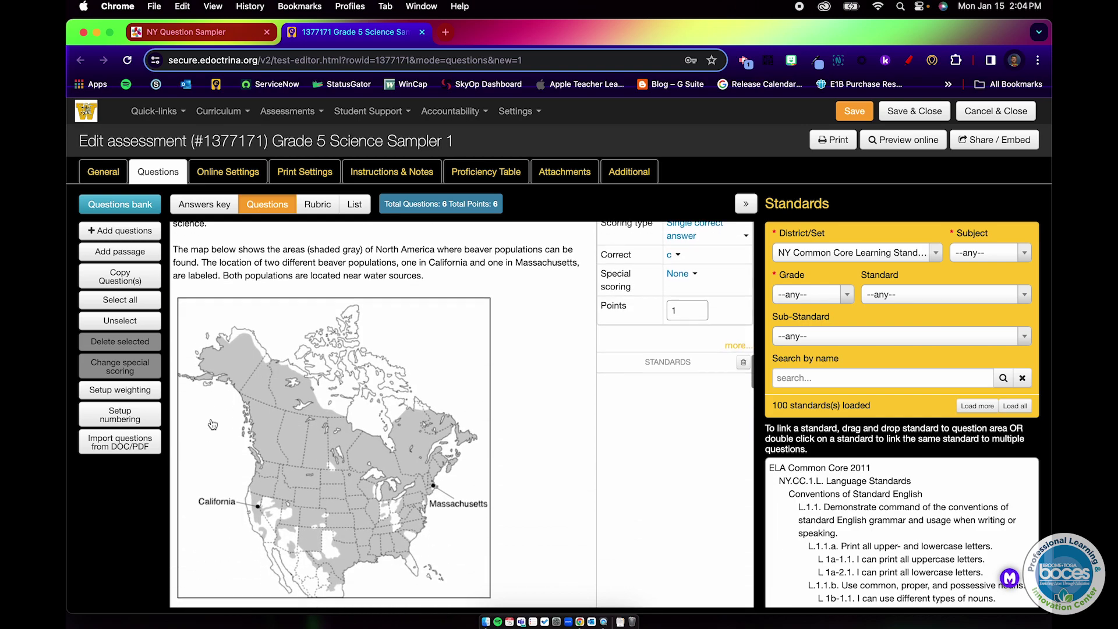
scroll(212, 424, "down", 3)
scroll(213, 424, "up", 10)
scroll(213, 424, "down", 8)
scroll(213, 424, "down", 11)
scroll(255, 336, "up", 6)
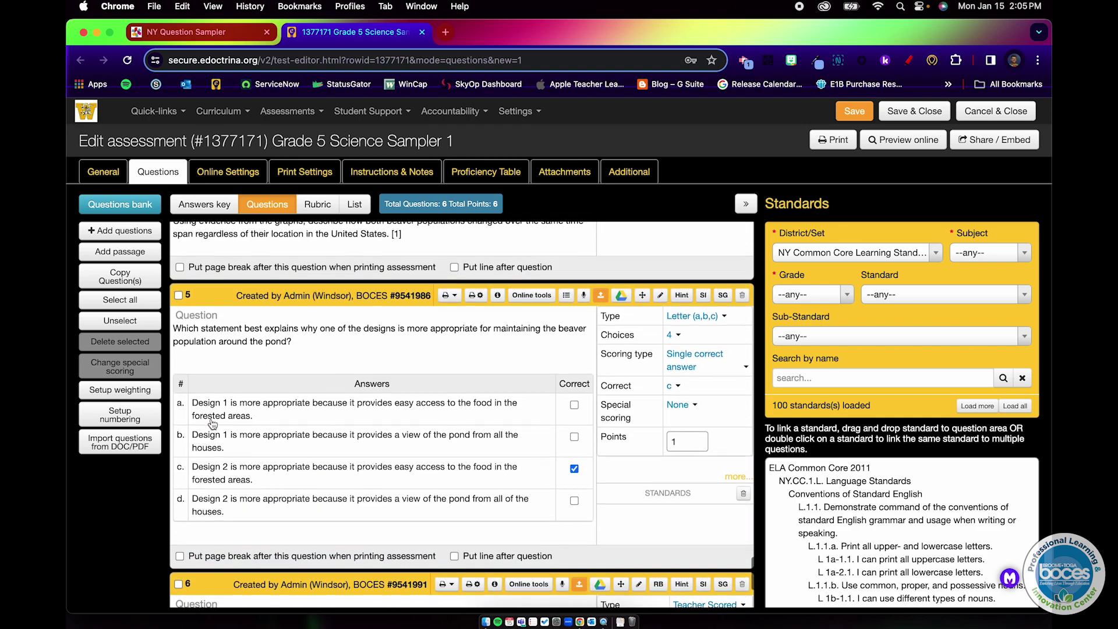
- Switch to the NY Question Sampler, go to Question 5 and read through its passage
left_click(233, 32)
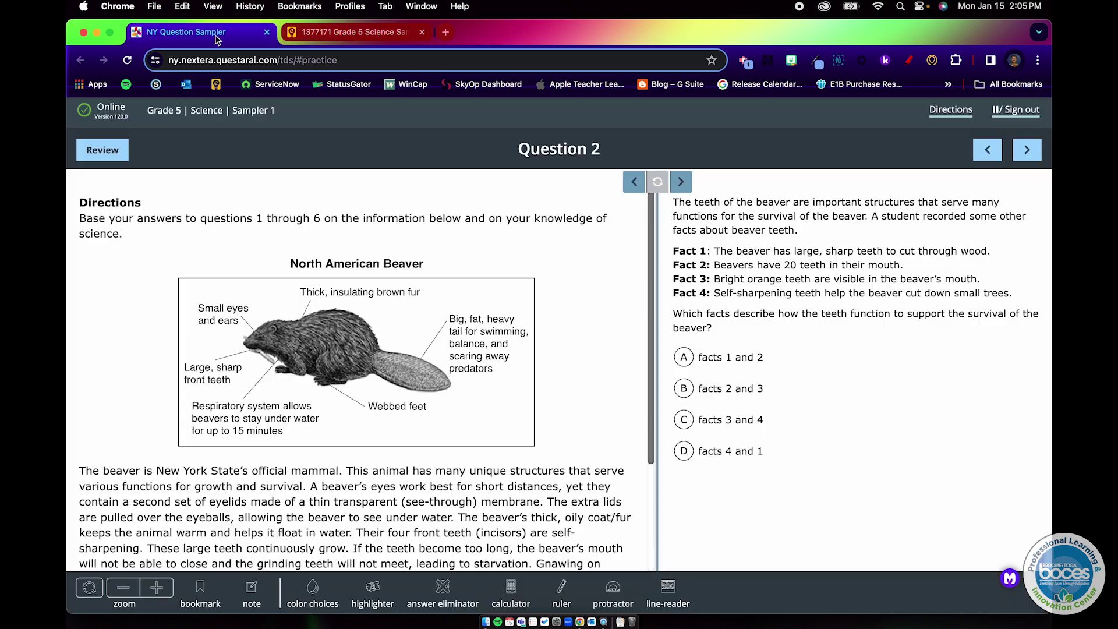
left_click(1027, 159)
left_click(1026, 158)
left_click(1026, 159)
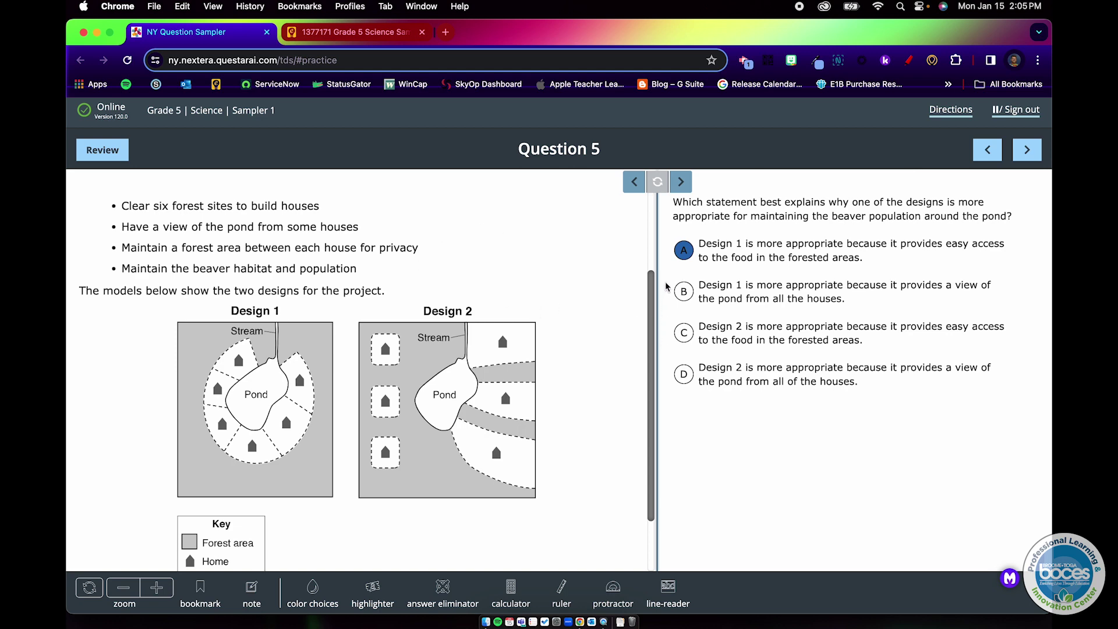
scroll(309, 323, "up", 3)
scroll(309, 324, "down", 4)
scroll(309, 324, "up", 4)
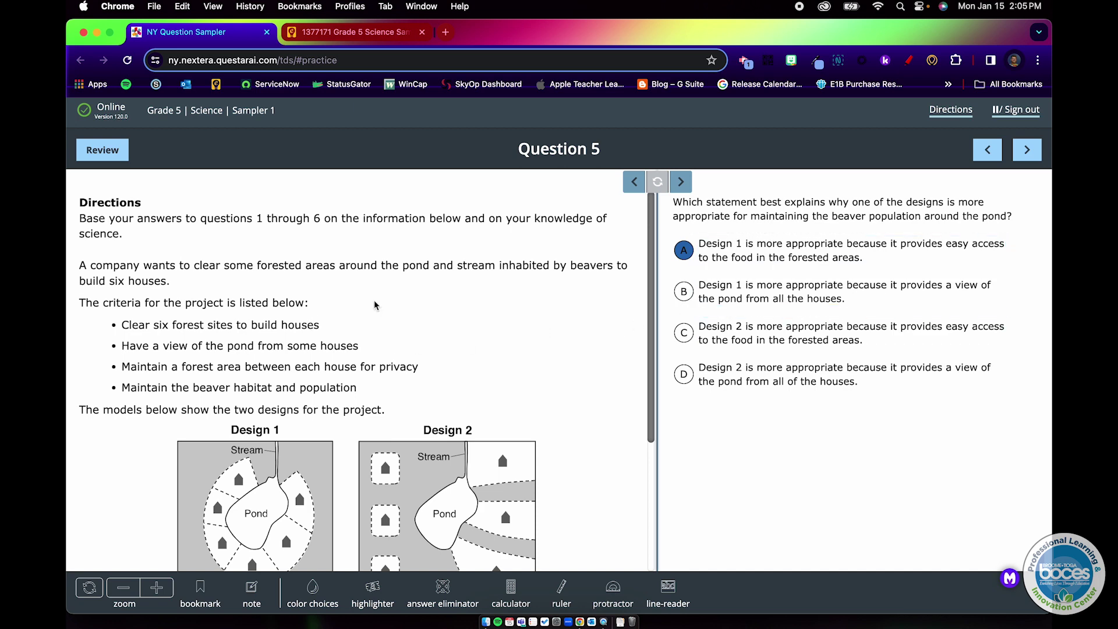
- Compare question 5 in the eDoctrina assessment with the sampler's Question 5, examining the passage text, design diagrams and key
left_click(359, 32)
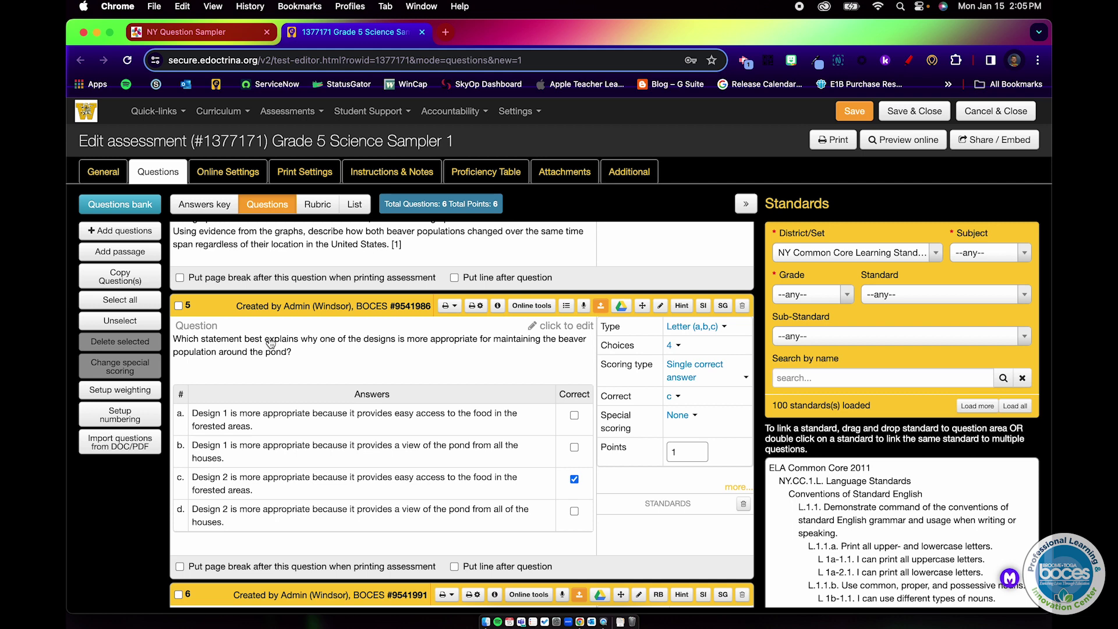
left_click(206, 30)
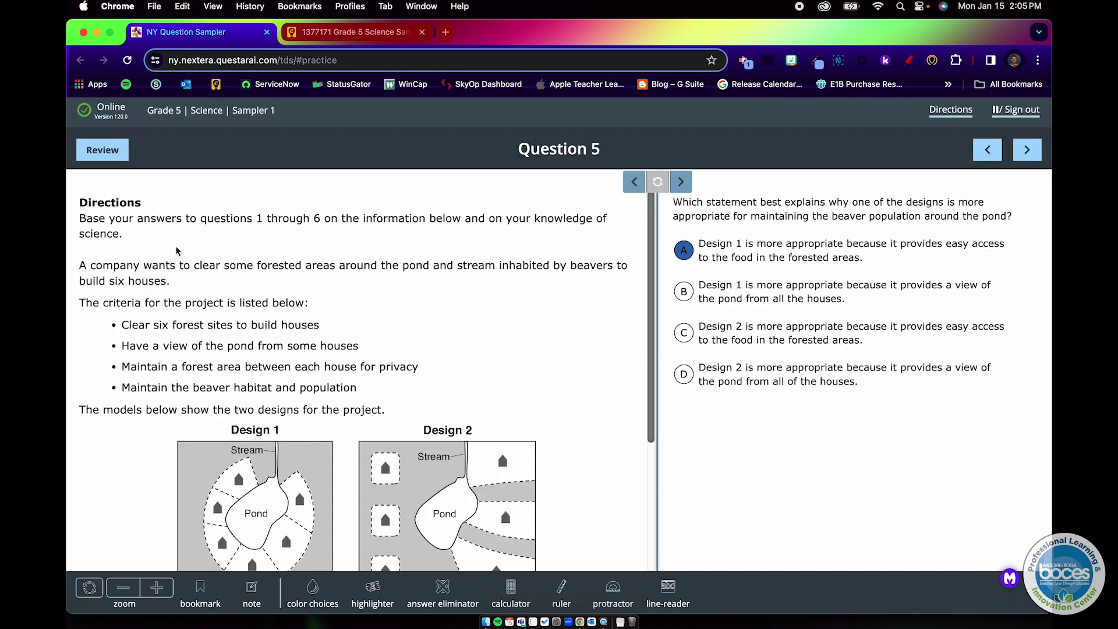
scroll(265, 350, "down", 4)
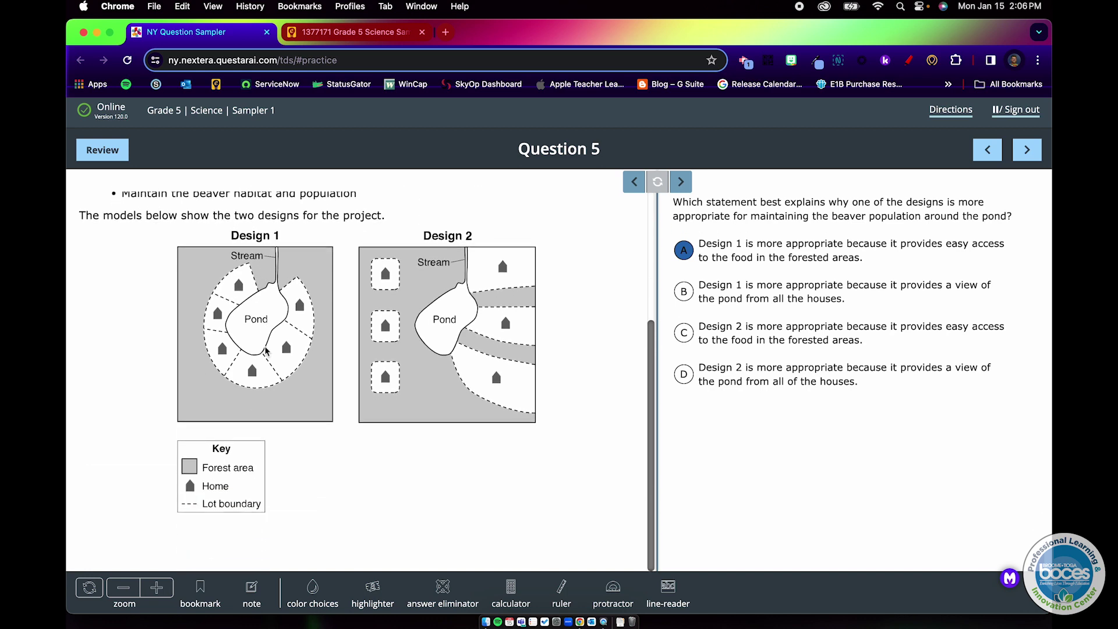
scroll(265, 350, "up", 4)
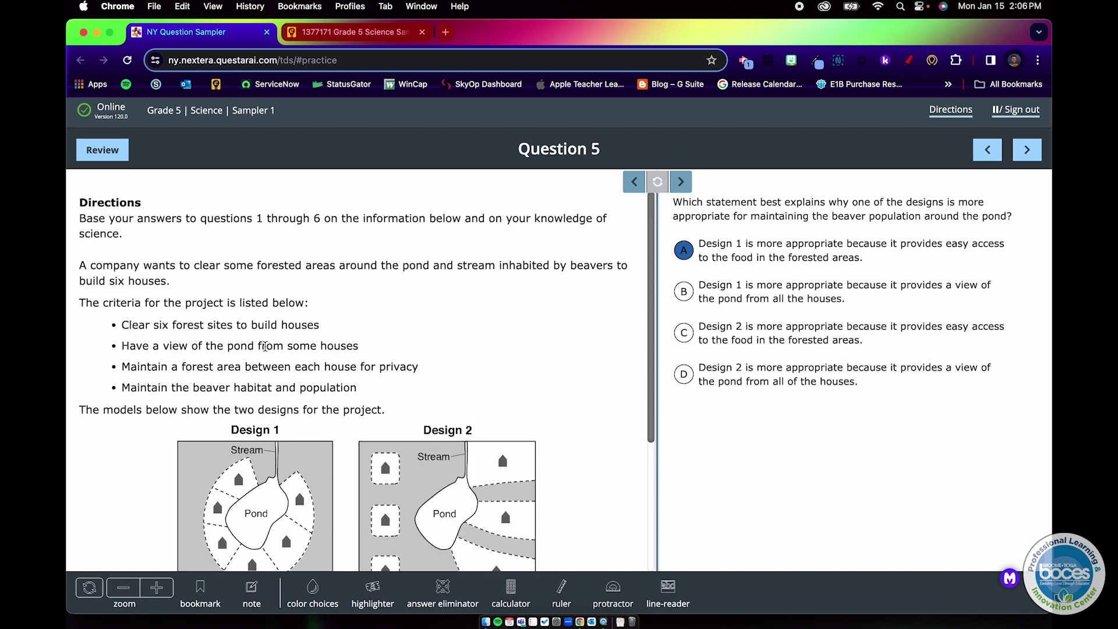
left_click_drag(81, 202, 403, 403)
left_click(403, 403)
scroll(403, 403, "down", 4)
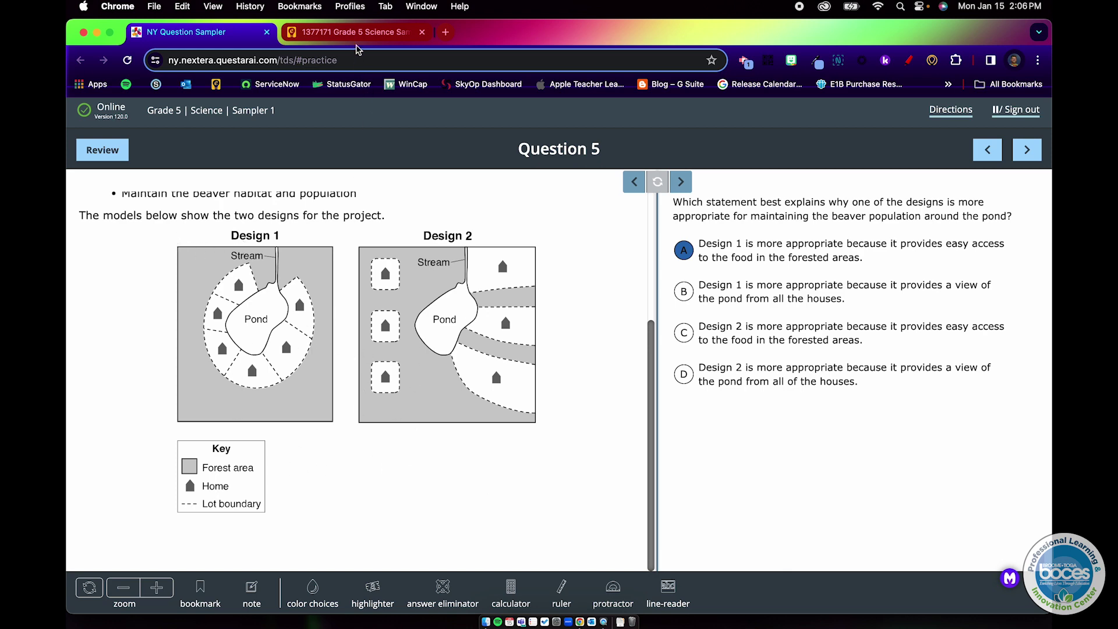
- Switch to the eDoctrina assessment and start adding a passage
left_click(354, 35)
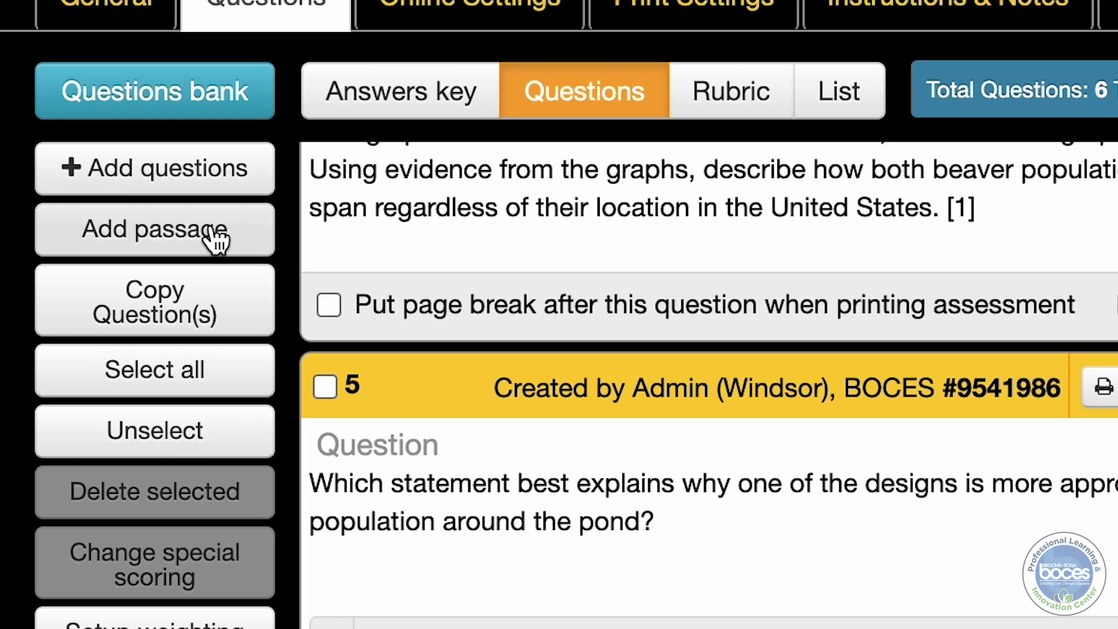
left_click(227, 235)
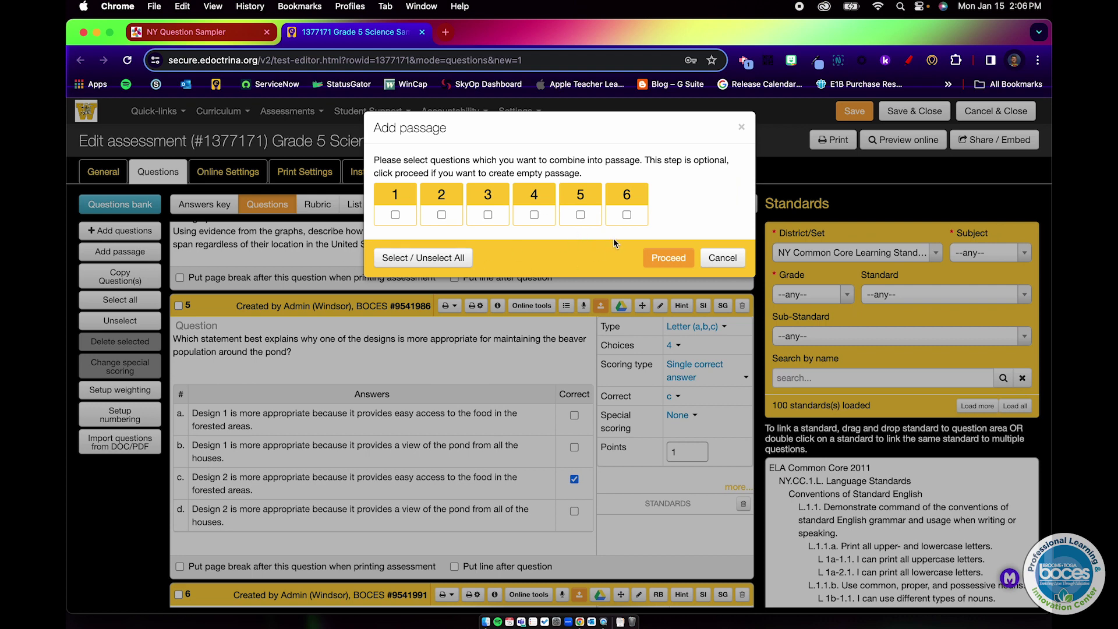
left_click(435, 261)
left_click(436, 261)
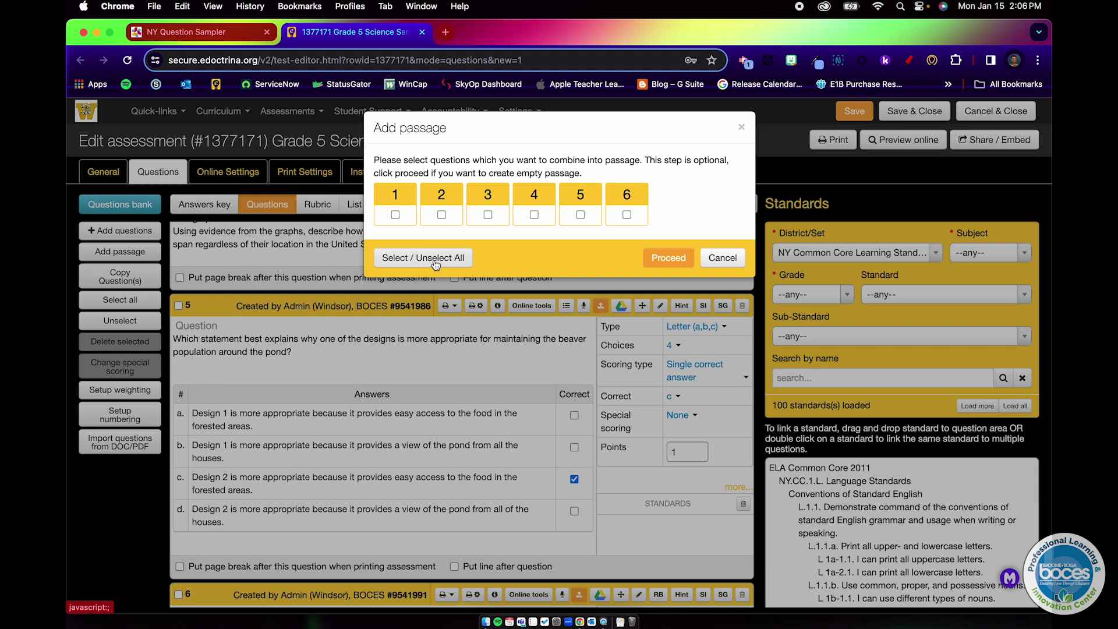
left_click(395, 215)
left_click(441, 214)
left_click(488, 214)
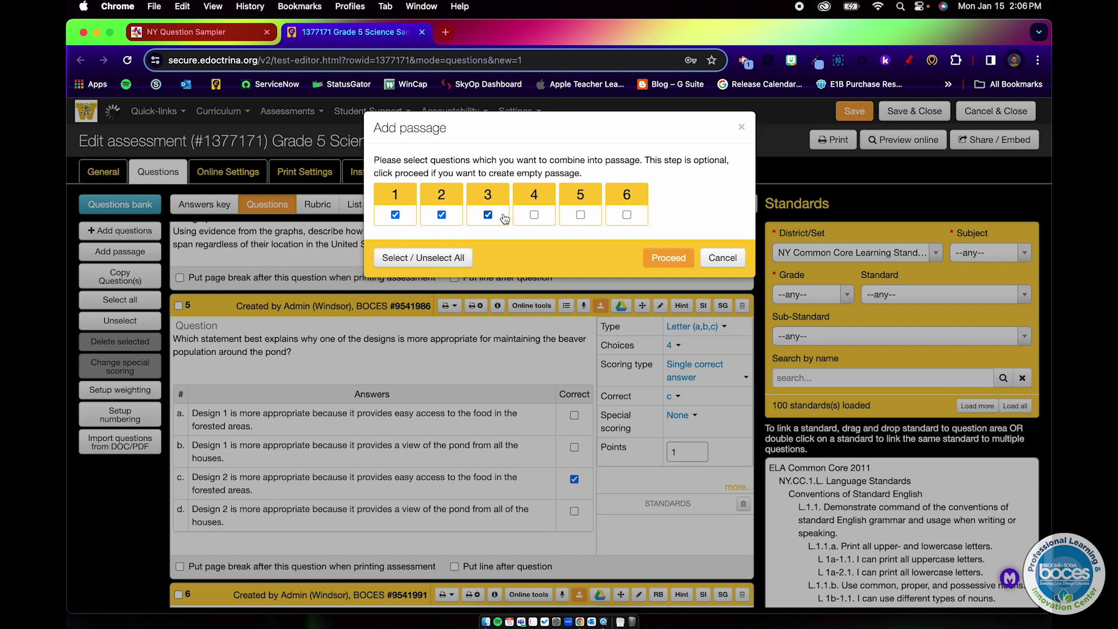
left_click(419, 260)
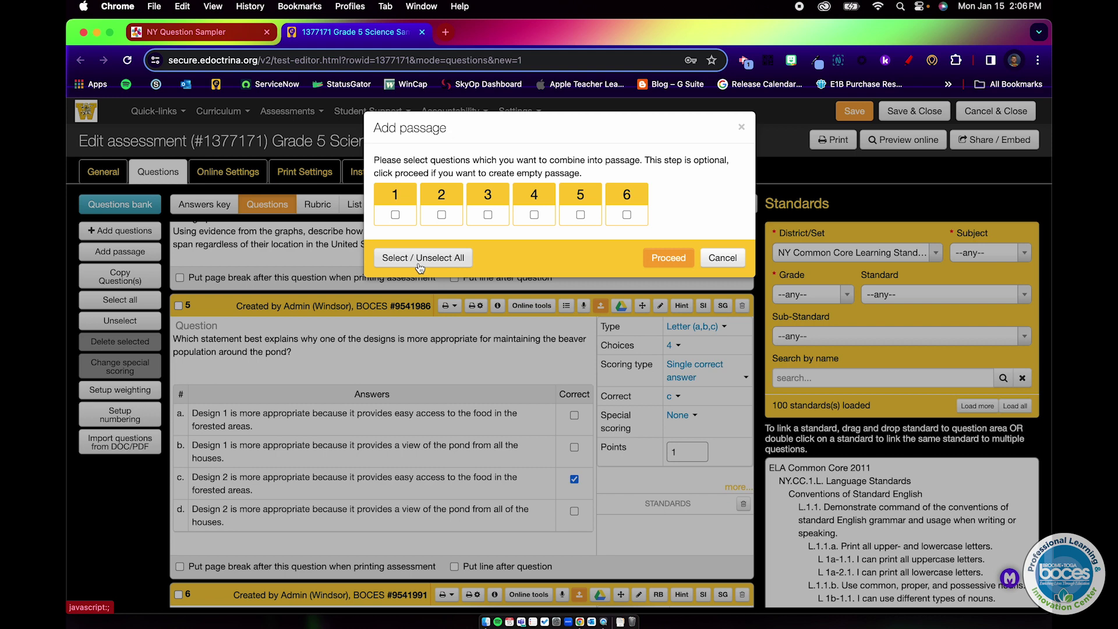
- Choose question 5 for the new passage, proceed to the Passage Editor and bring its empty passage area into view
left_click(580, 215)
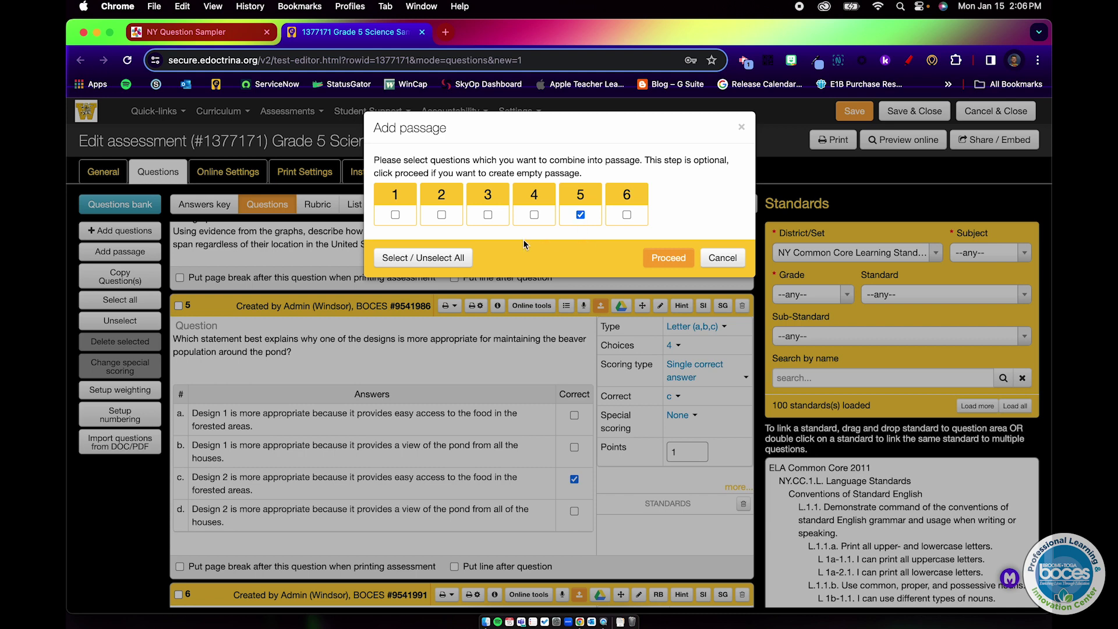
left_click(664, 259)
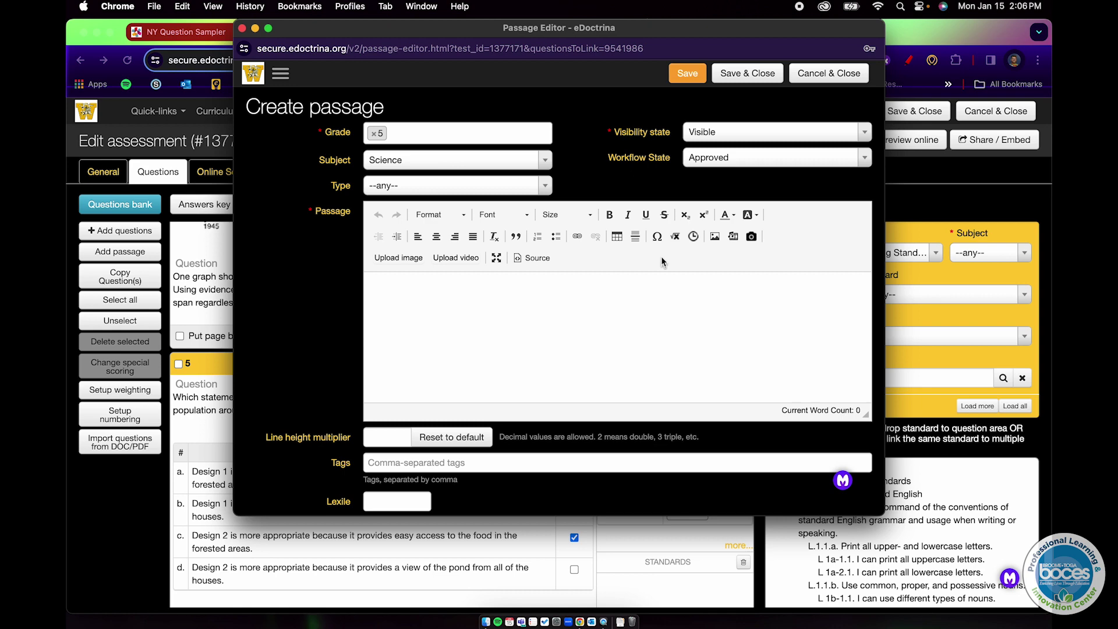
left_click_drag(452, 29, 449, 61)
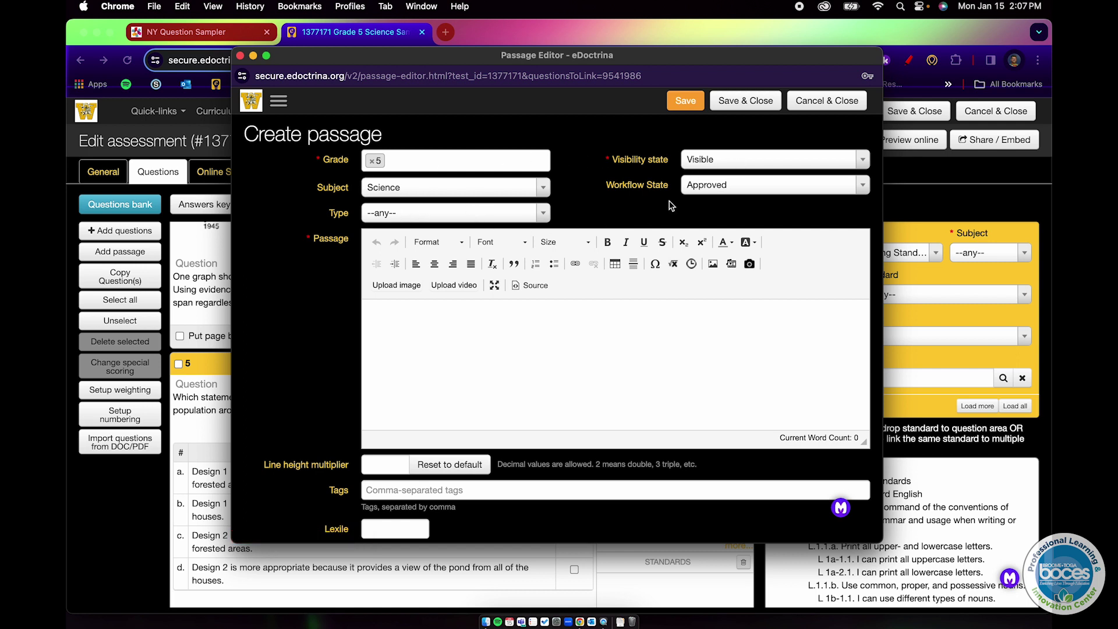
scroll(528, 286, "down", 1)
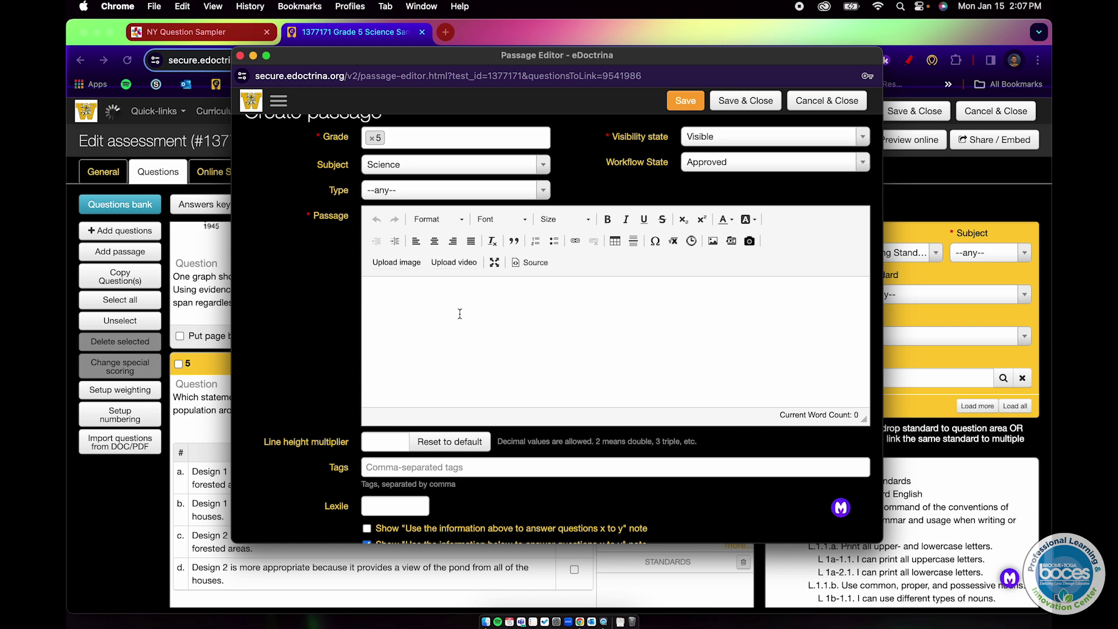
- In the sampler's Question 5, copy the passage text from "Directions" through "The models below show the two designs for the project."
left_click(106, 532)
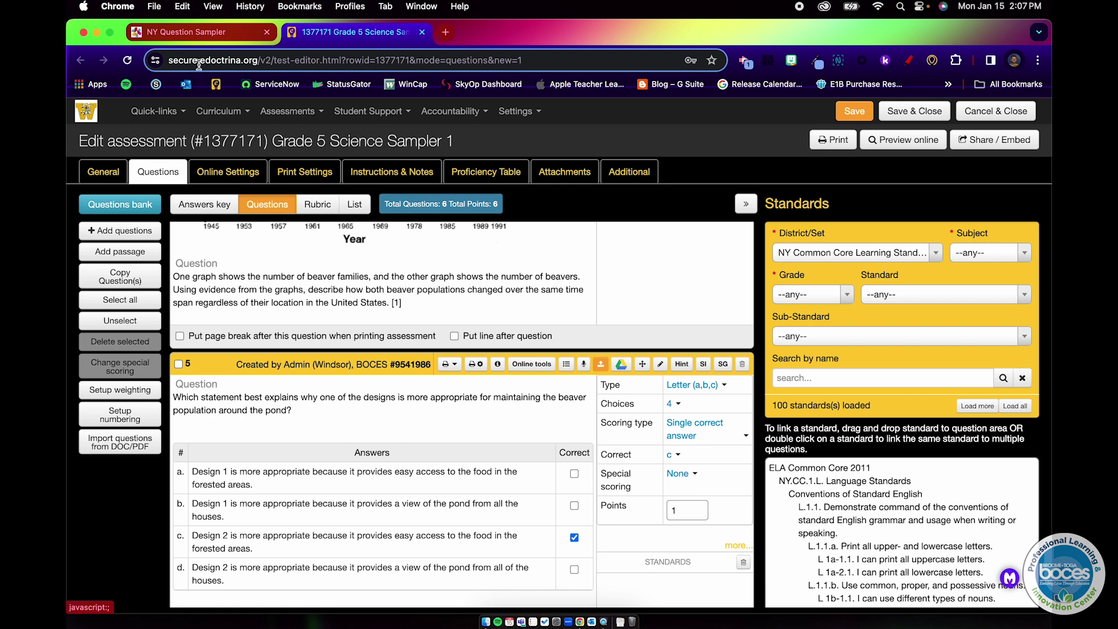
left_click(197, 34)
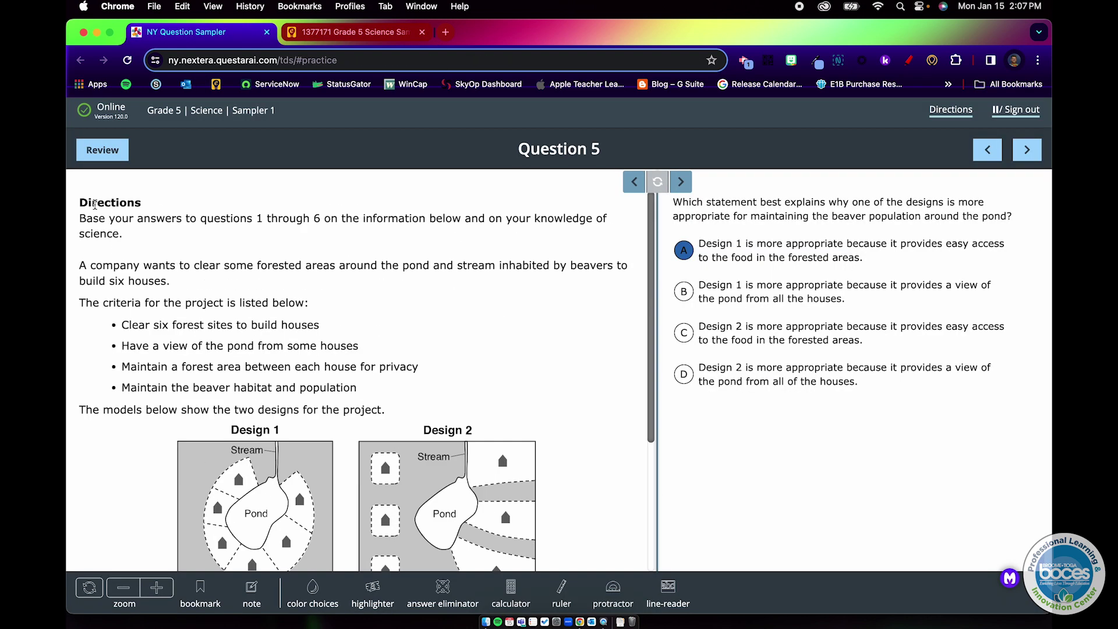
left_click_drag(81, 202, 422, 412)
key("super+c")
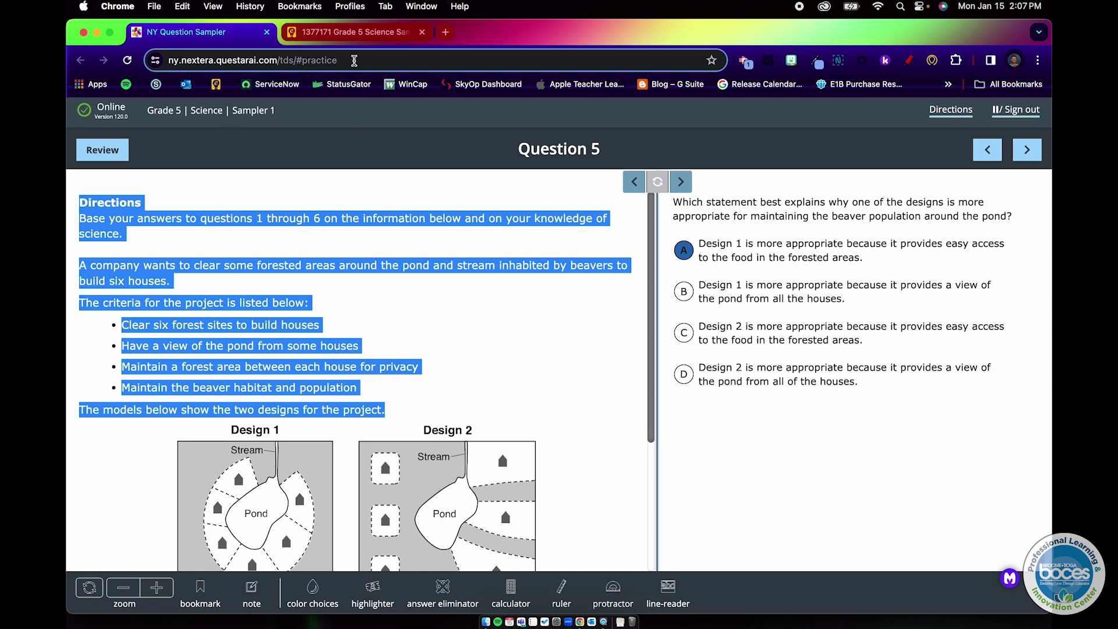
- Return to eDoctrina's Passage Editor and paste the copied directions, project criteria and closing sentence into the empty passage area
left_click(349, 40)
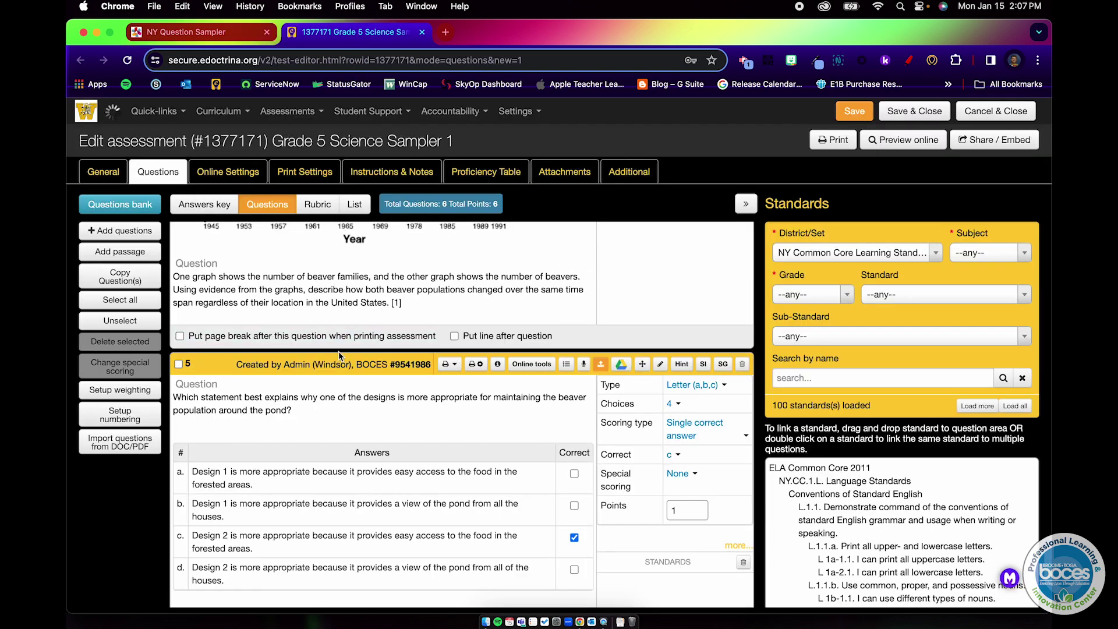
key("ctrl+Up")
left_click(456, 350)
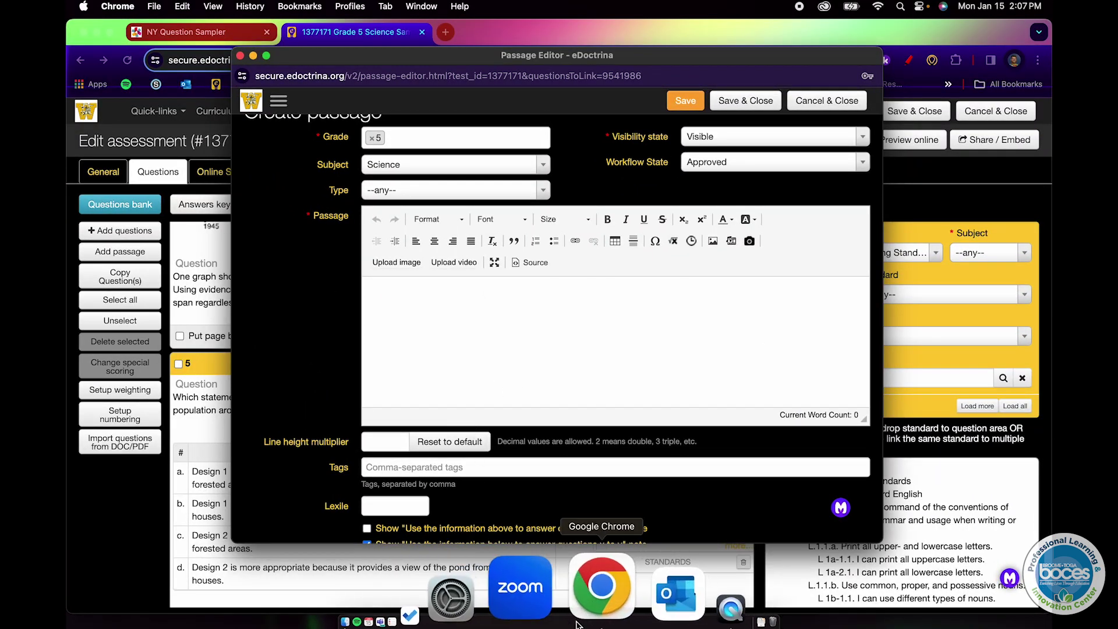
left_click(464, 373)
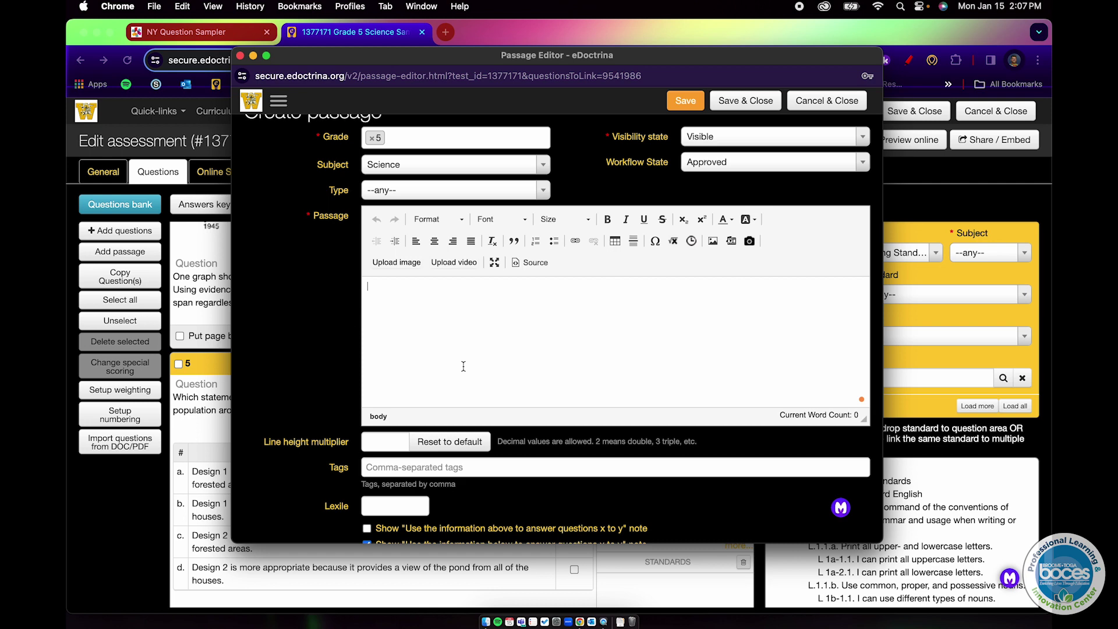
key("super+v")
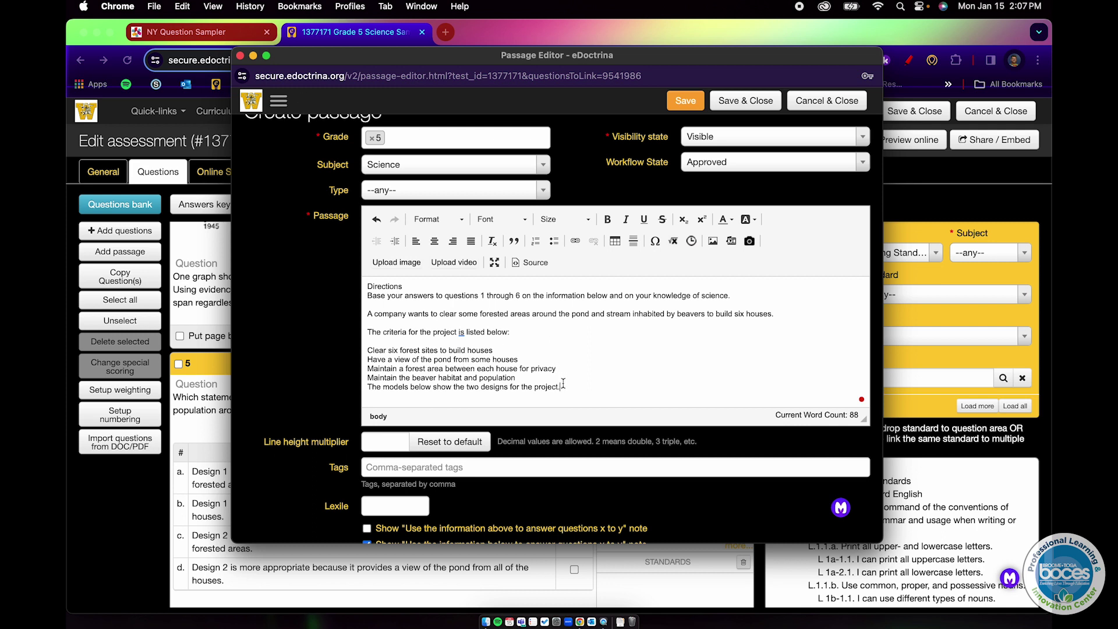
- Set the font size of the entire pasted passage text to 14
left_click_drag(566, 387, 414, 276)
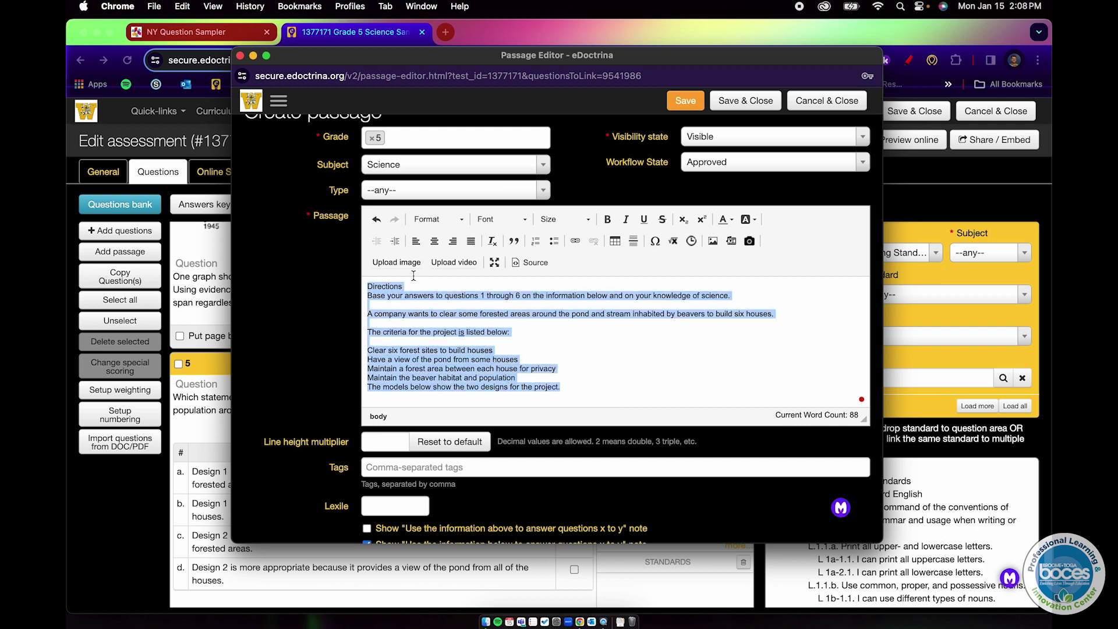
left_click(506, 356)
left_click_drag(568, 380, 353, 270)
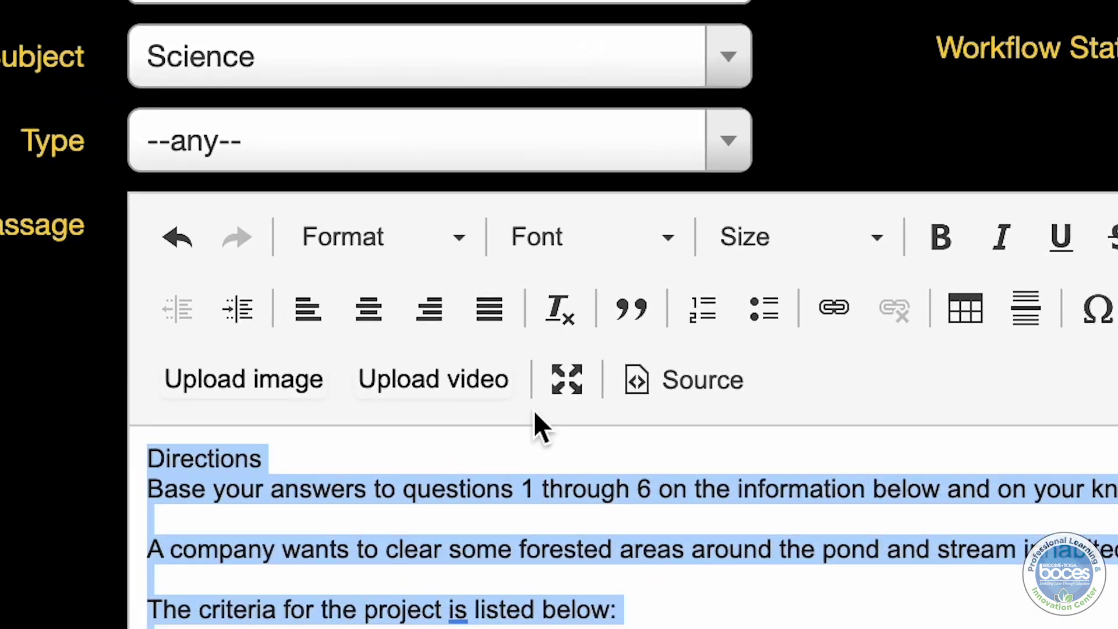
left_click(572, 308)
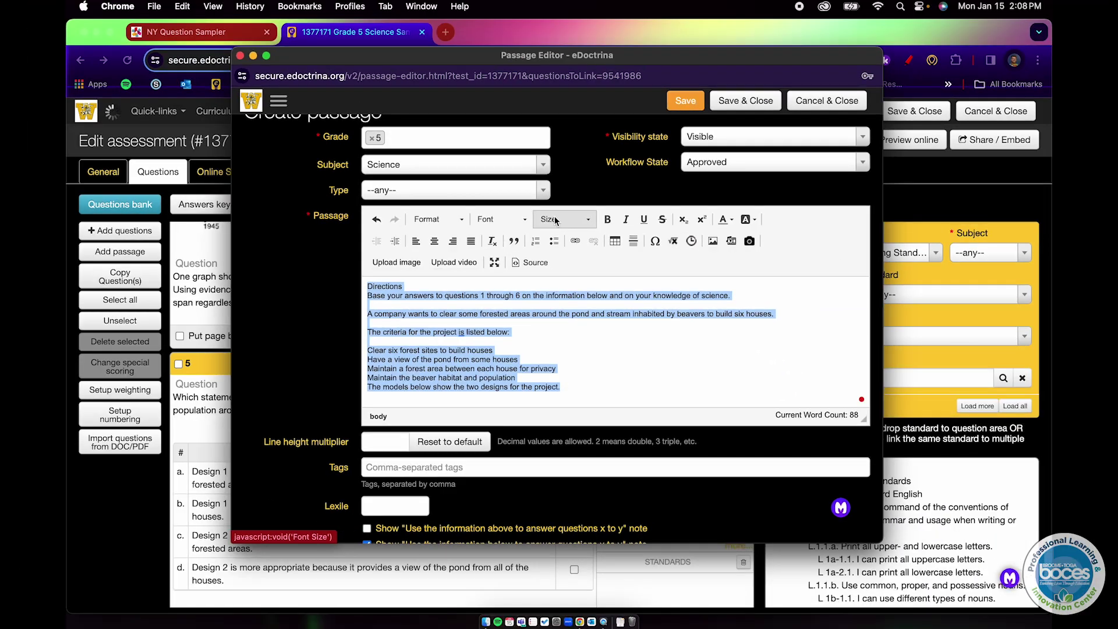
left_click(770, 240)
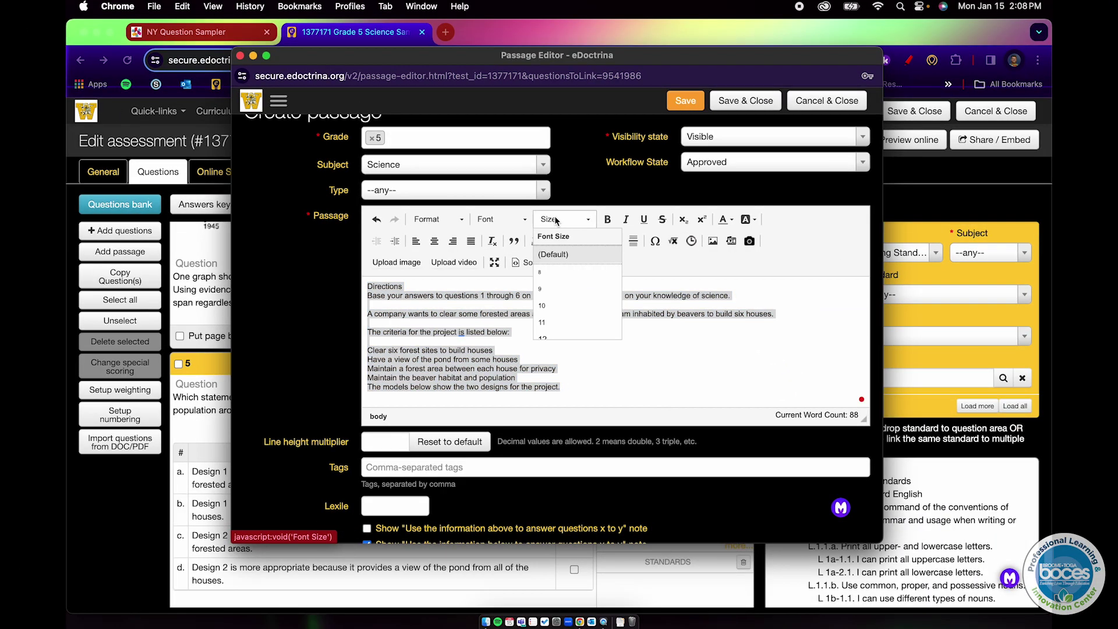
scroll(562, 312, "down", 2)
left_click(563, 313)
left_click(499, 312)
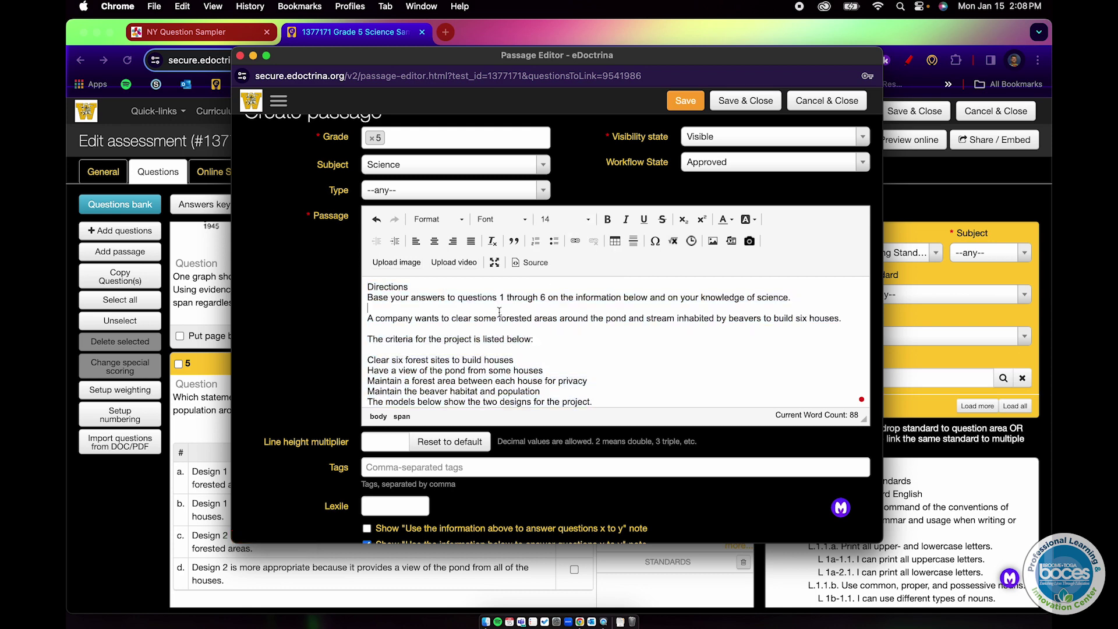
- Make the "Directions" heading at the start of the passage bold
left_click_drag(419, 286, 359, 288)
left_click(608, 219)
left_click(593, 318)
- Check the sampler's passage formatting and turn the passage's four criteria, from "Clear six forest sites" to "Maintain the beaver habitat and population", into a bulleted list
left_click(223, 33)
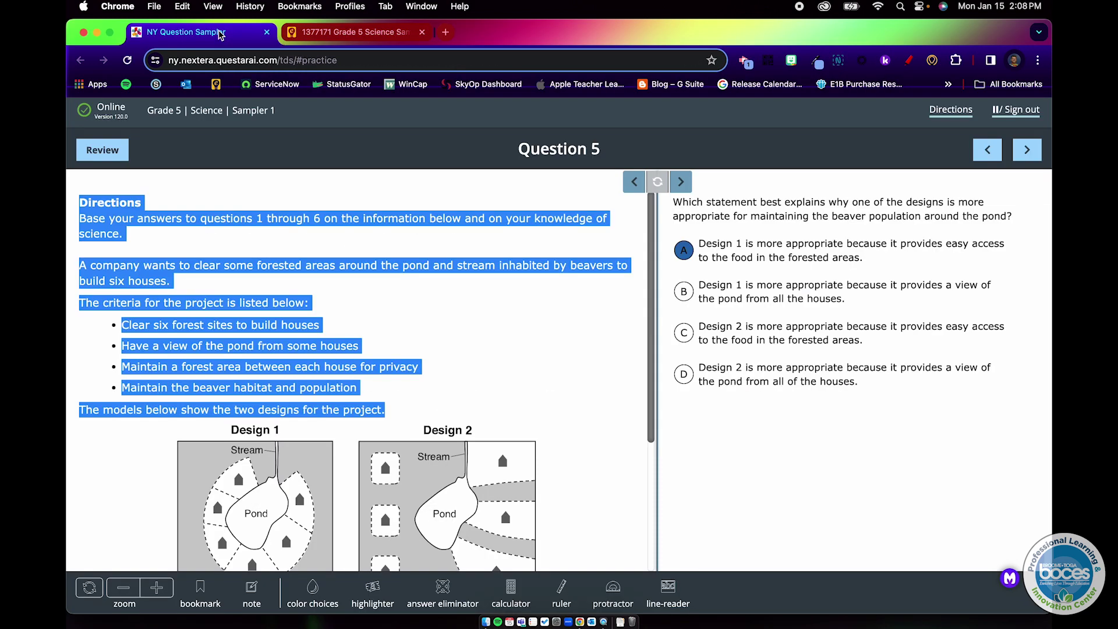
left_click(209, 241)
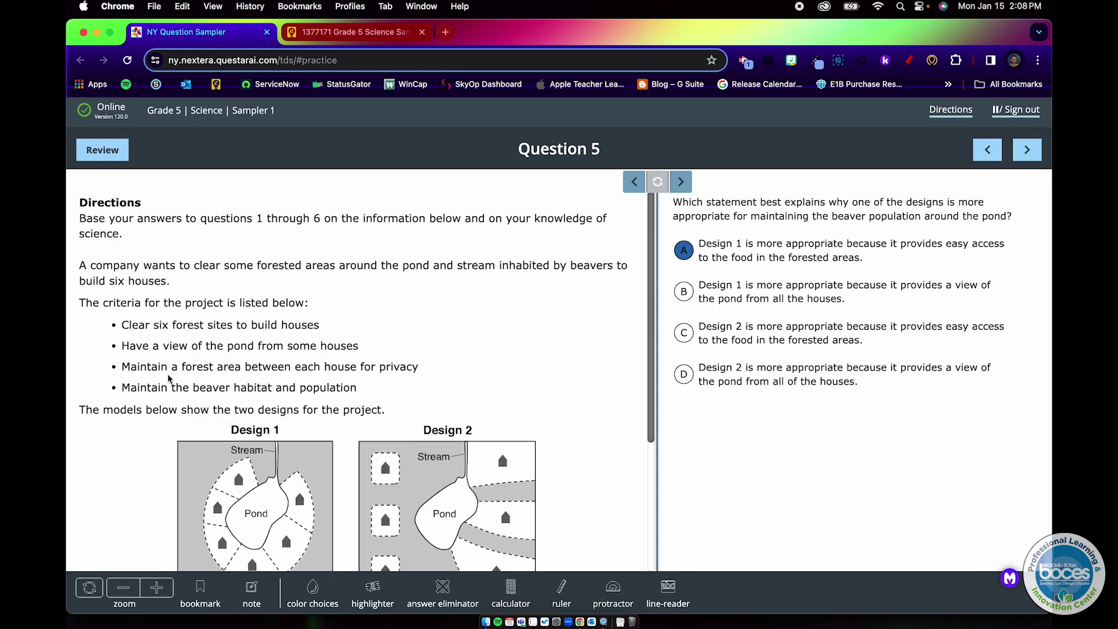
left_click(316, 34)
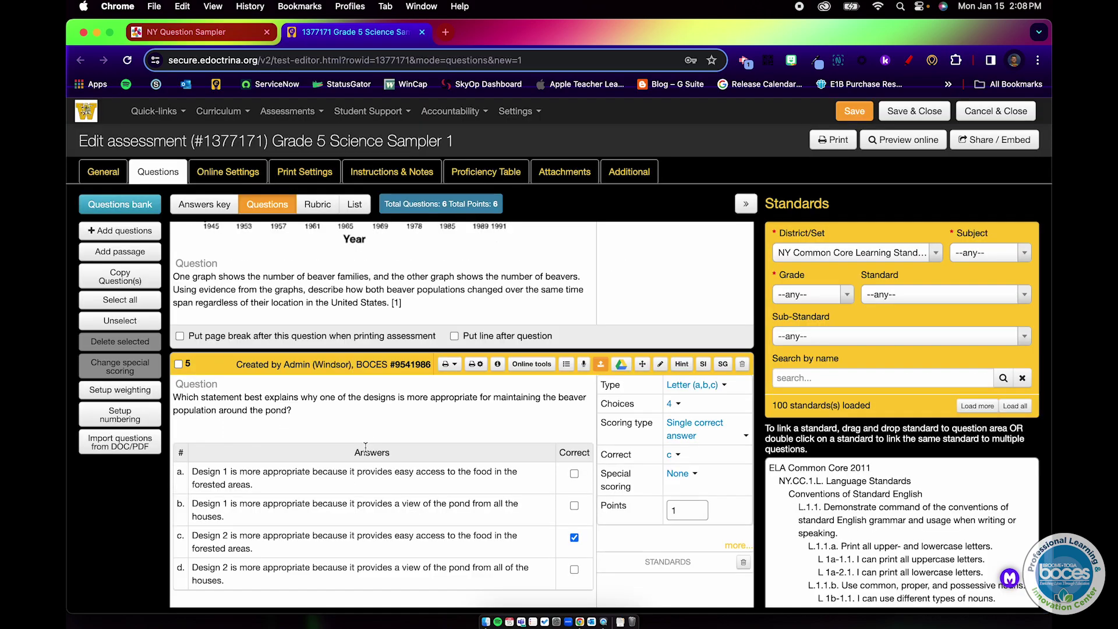
key("ctrl+Up")
left_click(373, 361)
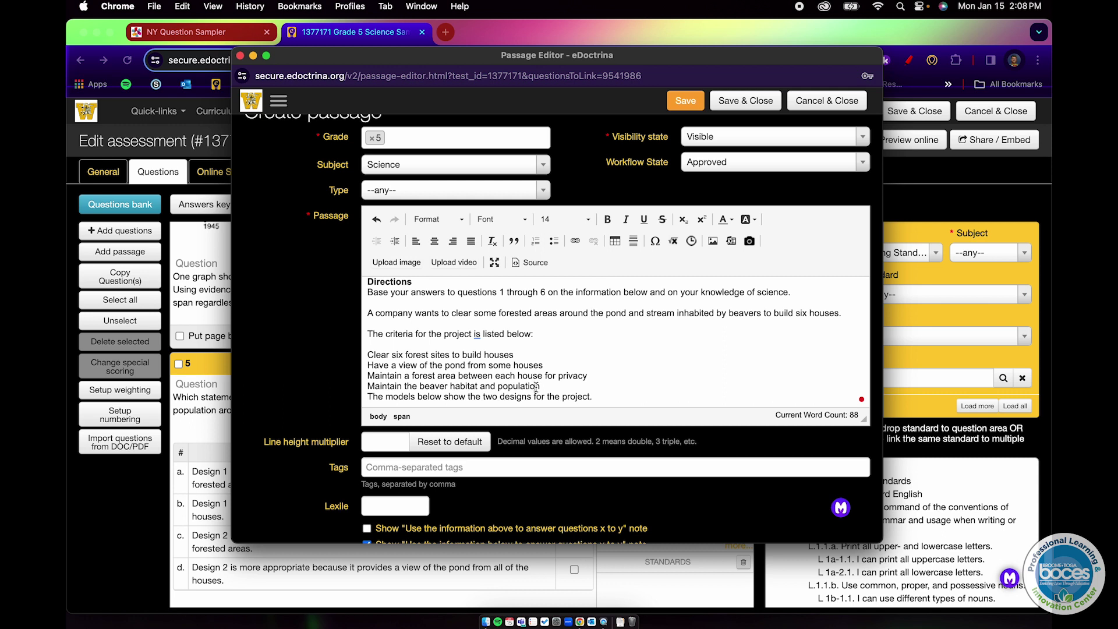
left_click_drag(540, 386, 368, 352)
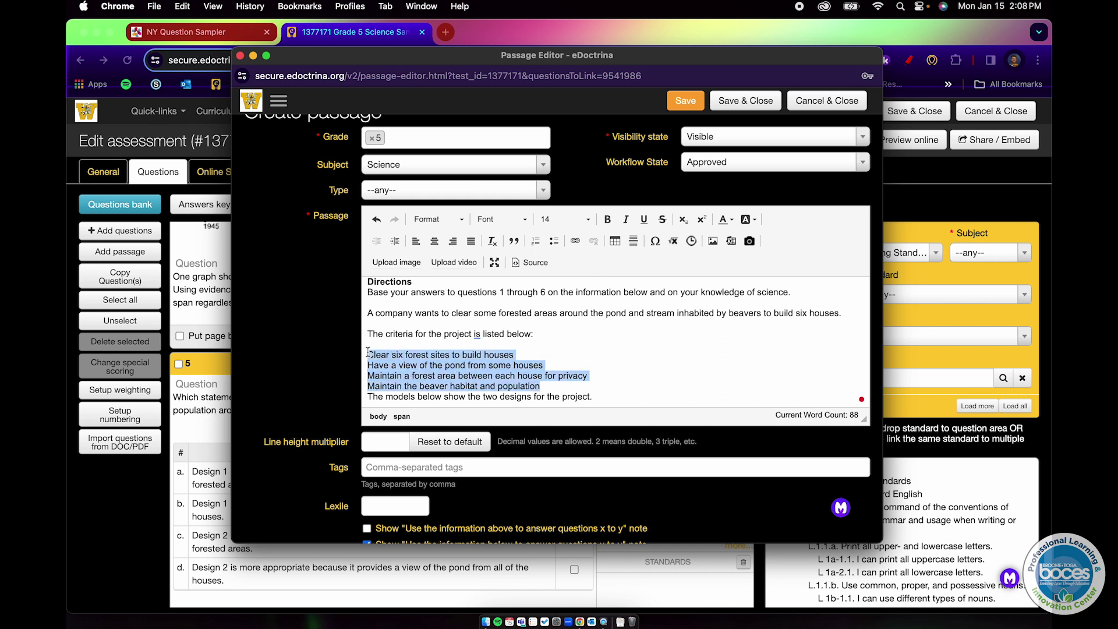
left_click(555, 241)
left_click(608, 402)
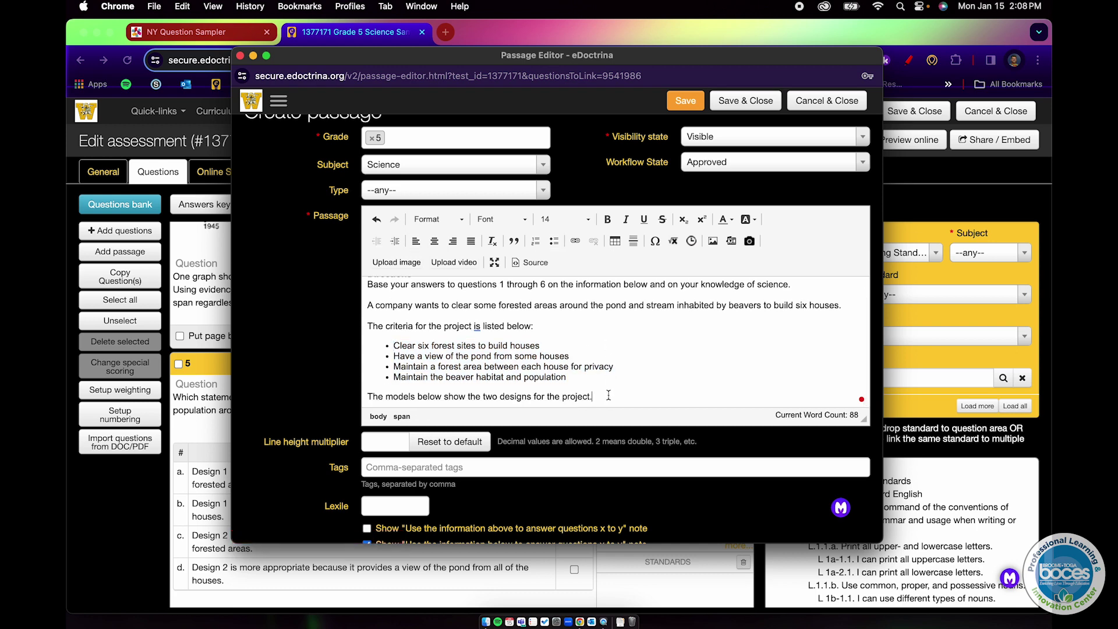
- In the sampler's Question 5, take a screenshot of the Design 1 and Design 2 diagrams together with the key
scroll(609, 395, "down", 1)
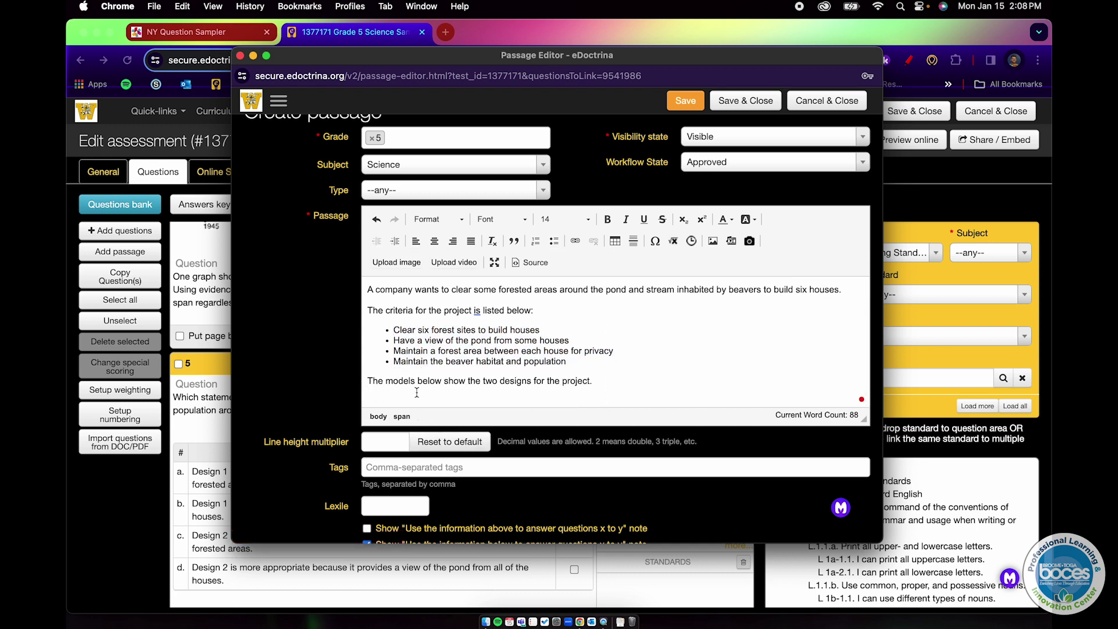
left_click(156, 504)
left_click(207, 36)
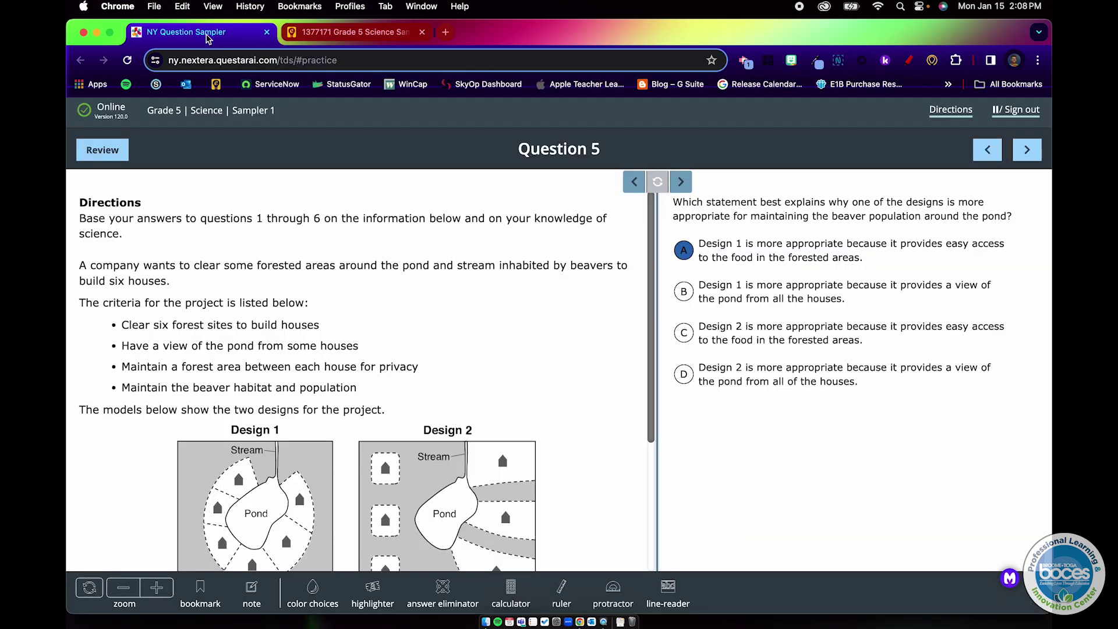
scroll(227, 280, "down", 6)
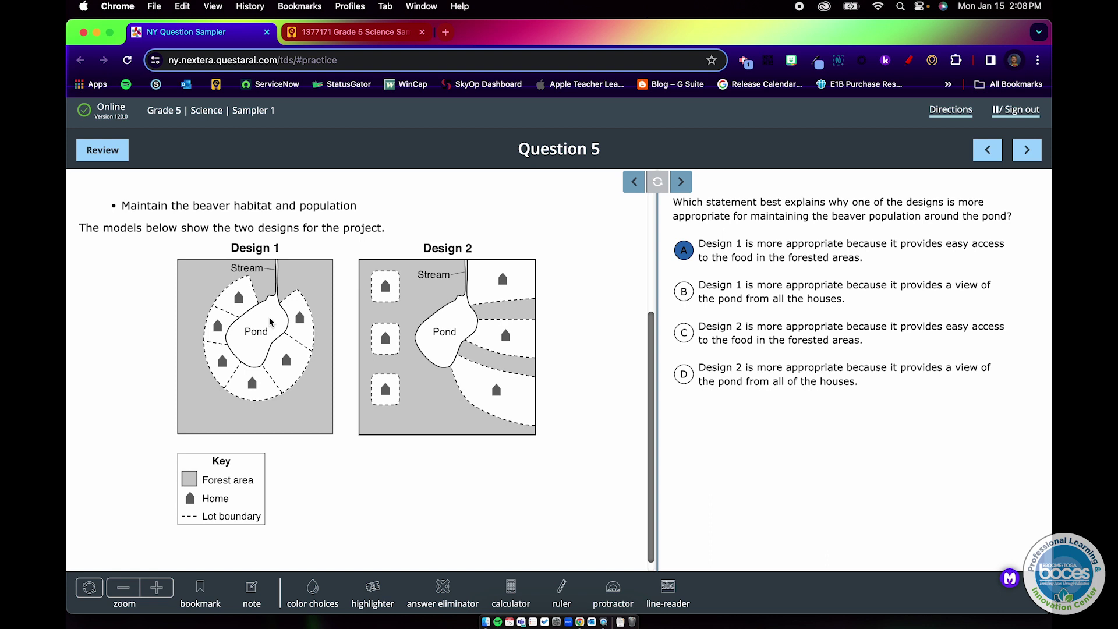
key("super+shift+4")
left_click_drag(162, 236, 551, 533)
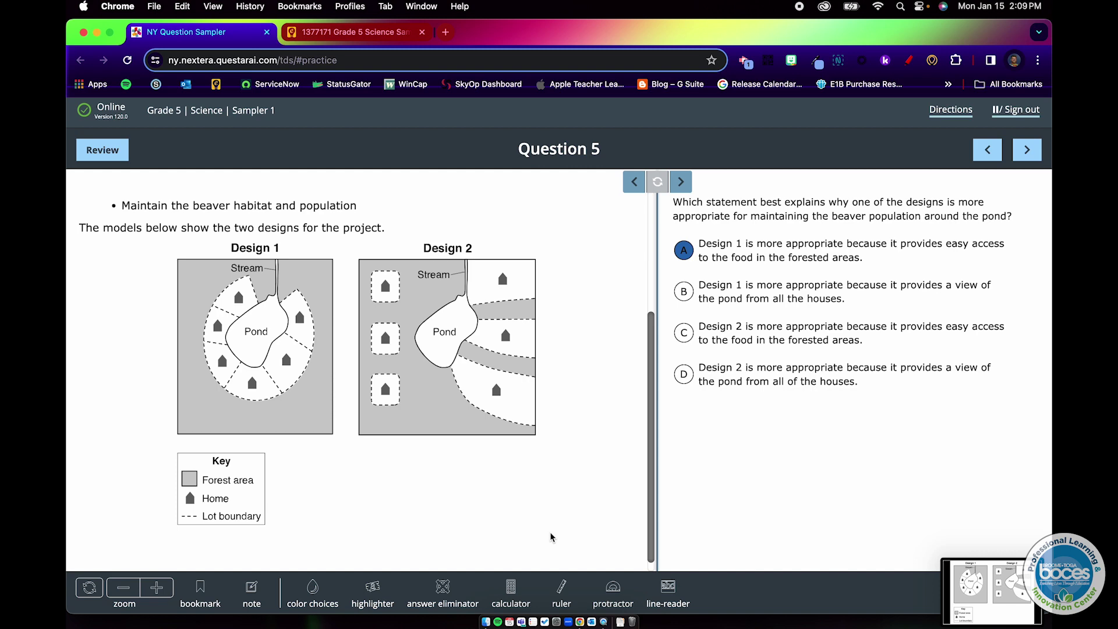
- Return to the Passage Editor and upload "Screenshot 2024-01-15 at 2.09.04 PM" from the Desktop below the sentence about the two designs
left_click(357, 34)
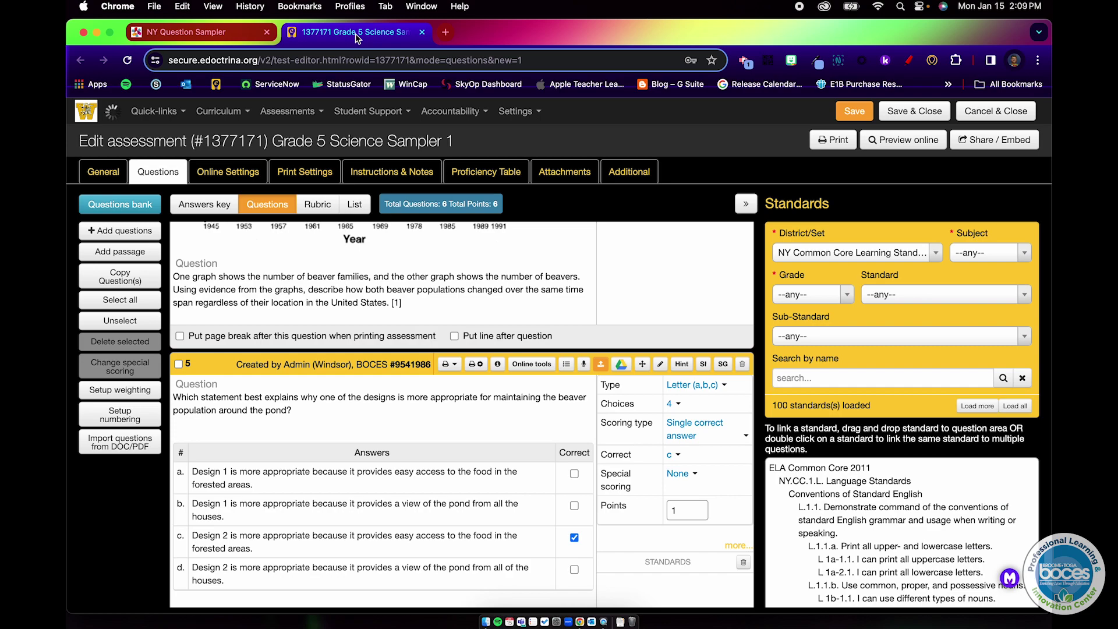
key("ctrl+Up")
left_click(355, 285)
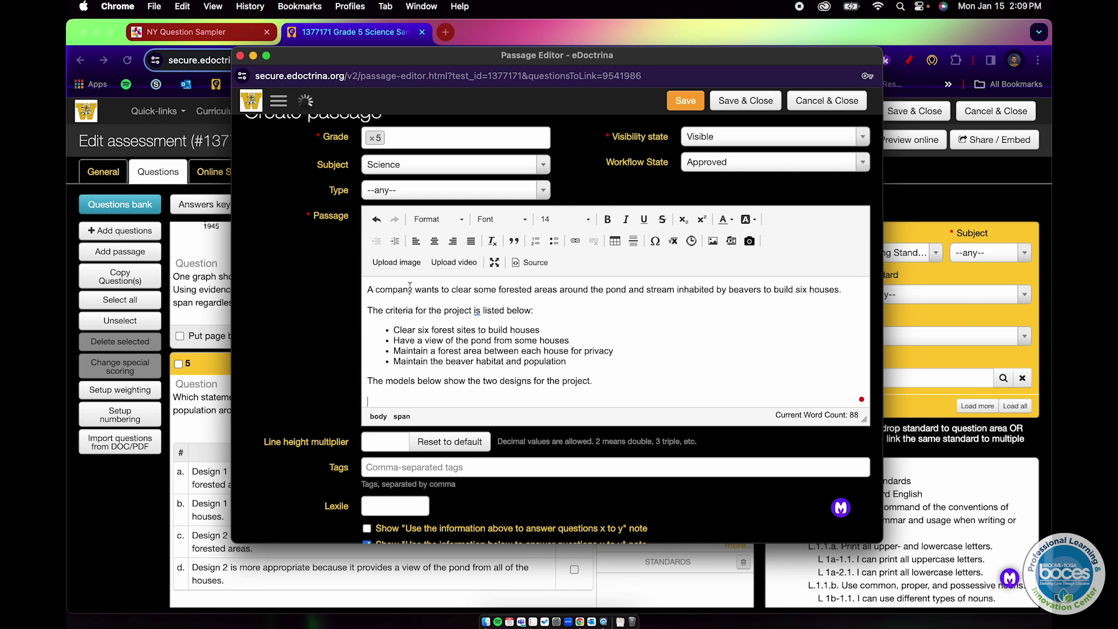
left_click(401, 263)
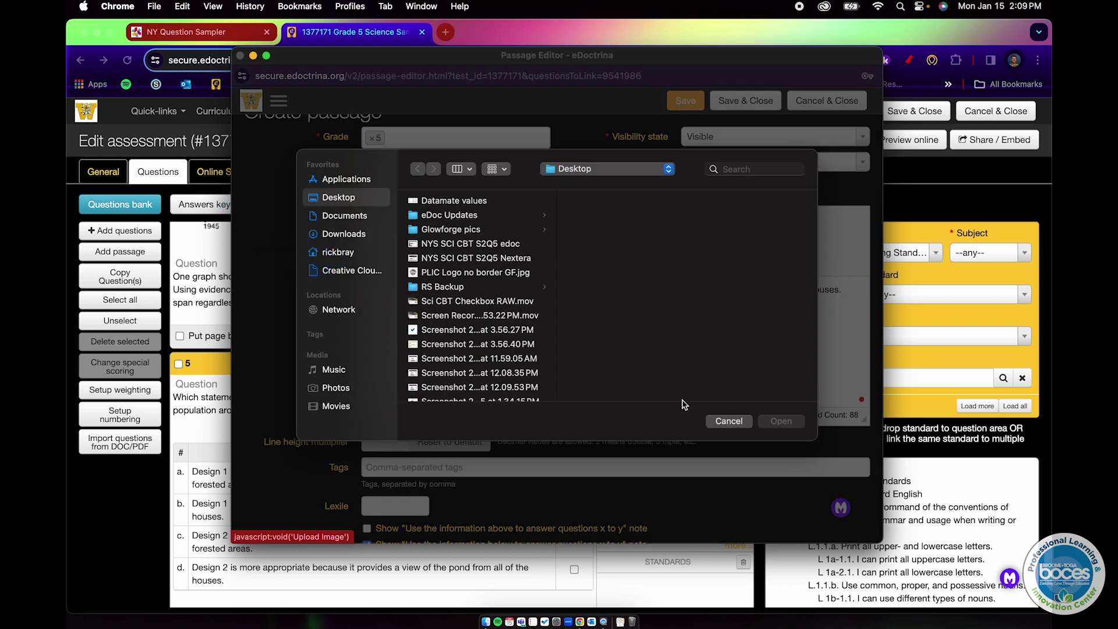
left_click(729, 422)
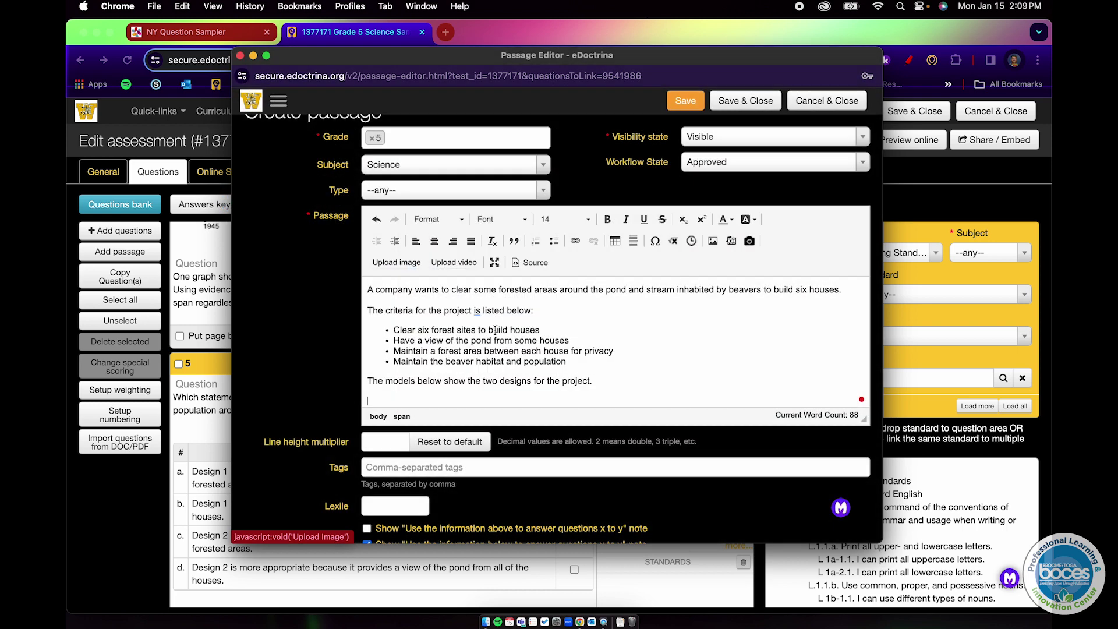
left_click(397, 267)
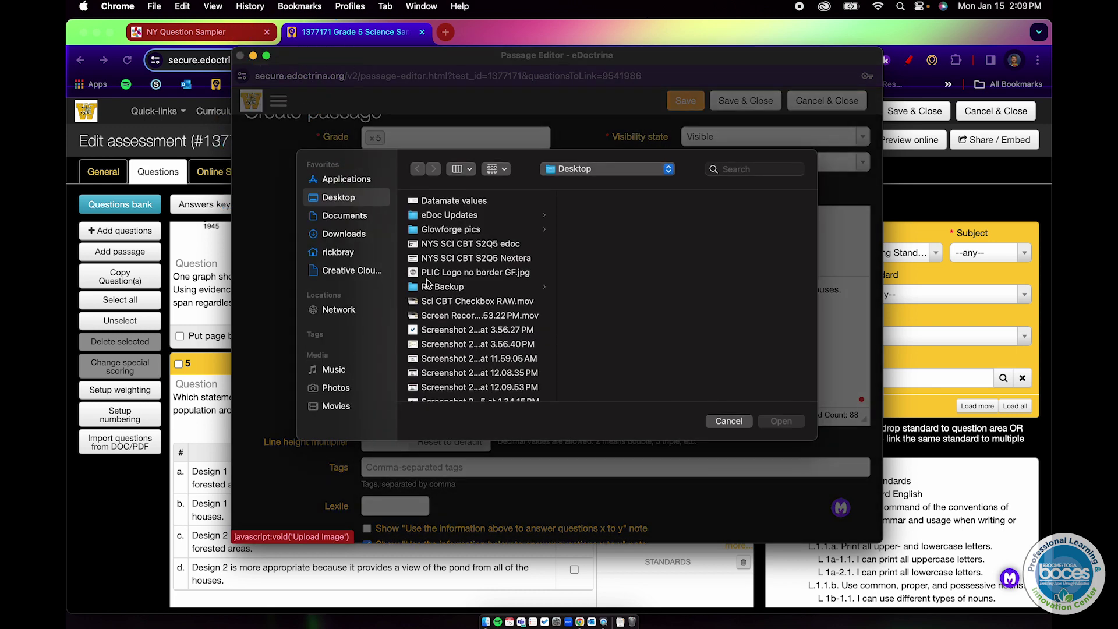
scroll(445, 298, "down", 5)
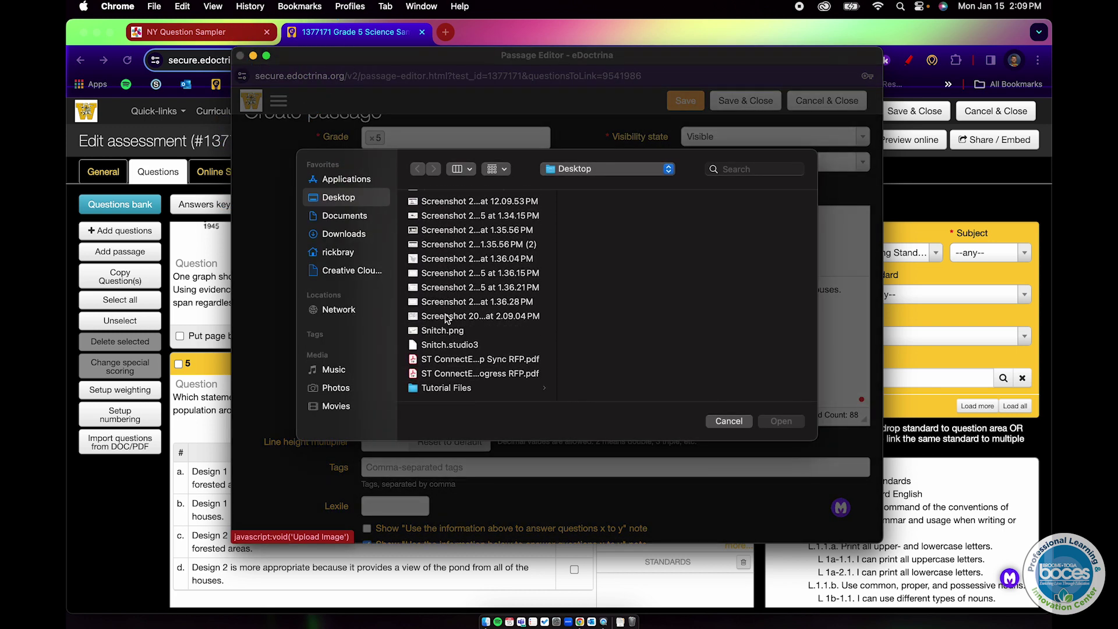
left_click(447, 316)
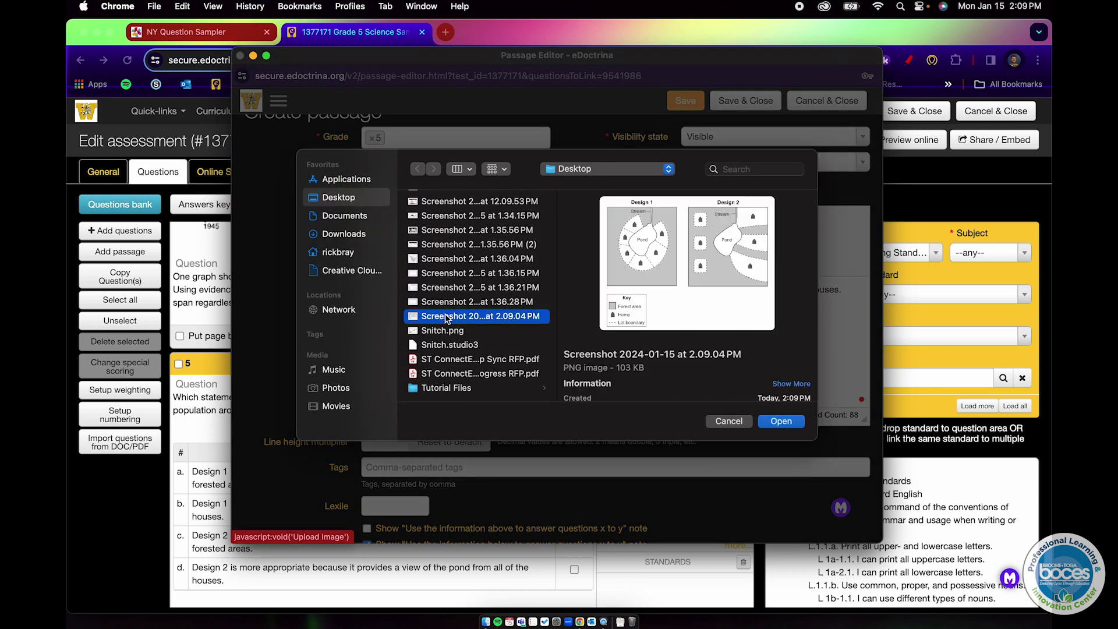
left_click(791, 415)
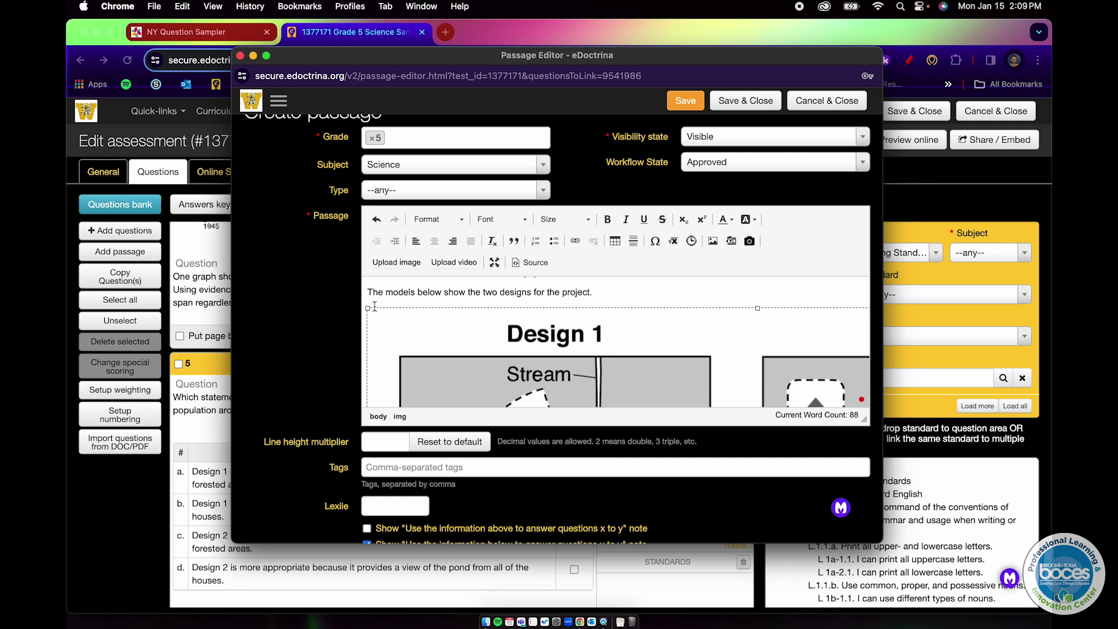
- Shrink the uploaded design image proportionally until its full width, from Design 1 to Design 2, fits within the passage area
left_click_drag(368, 308, 442, 341)
scroll(498, 373, "down", 1)
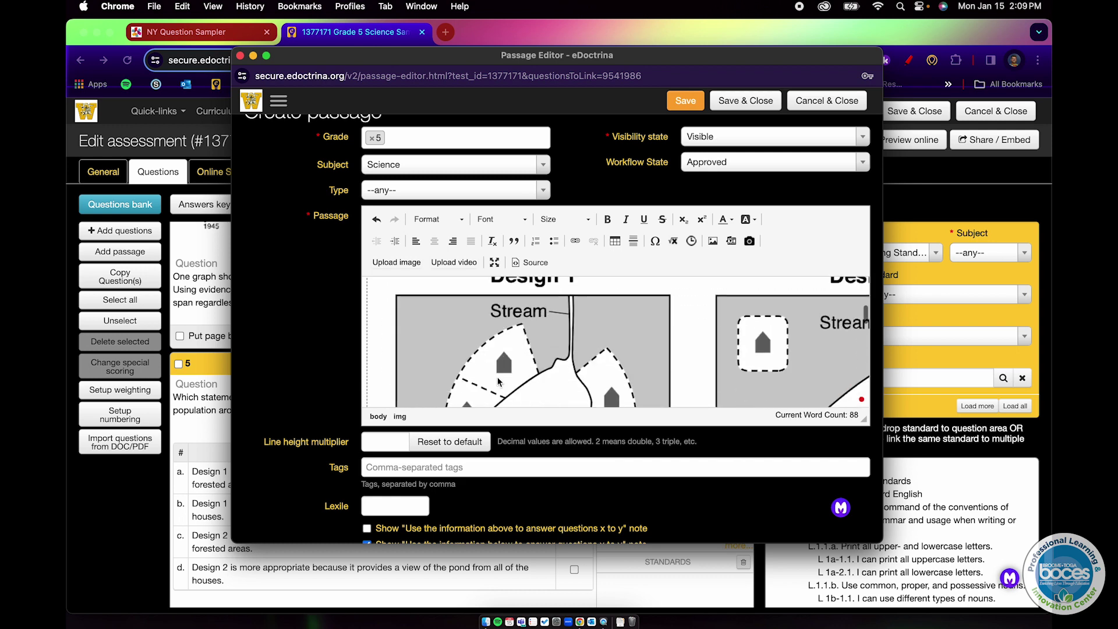
left_click_drag(368, 287, 574, 389)
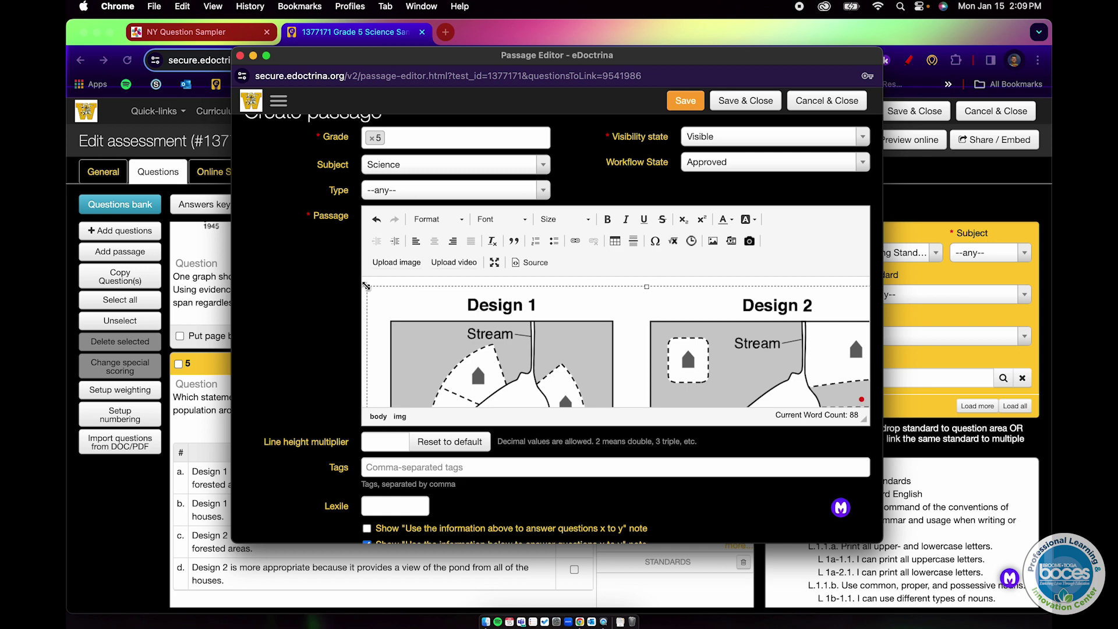
left_click_drag(369, 288, 512, 379)
scroll(512, 380, "down", 3)
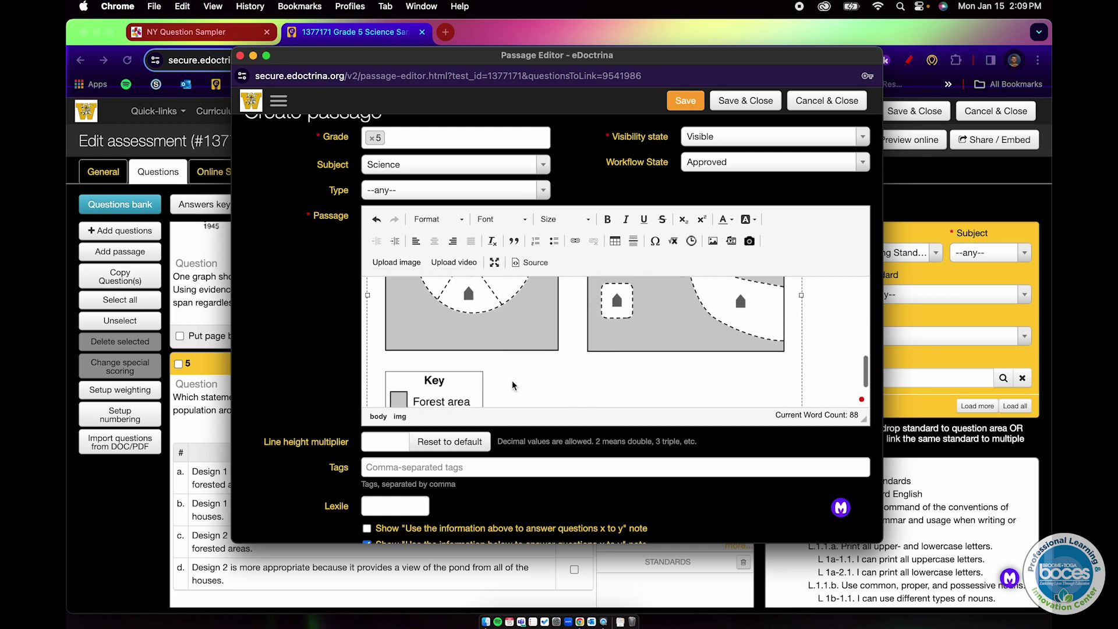
scroll(512, 380, "down", 2)
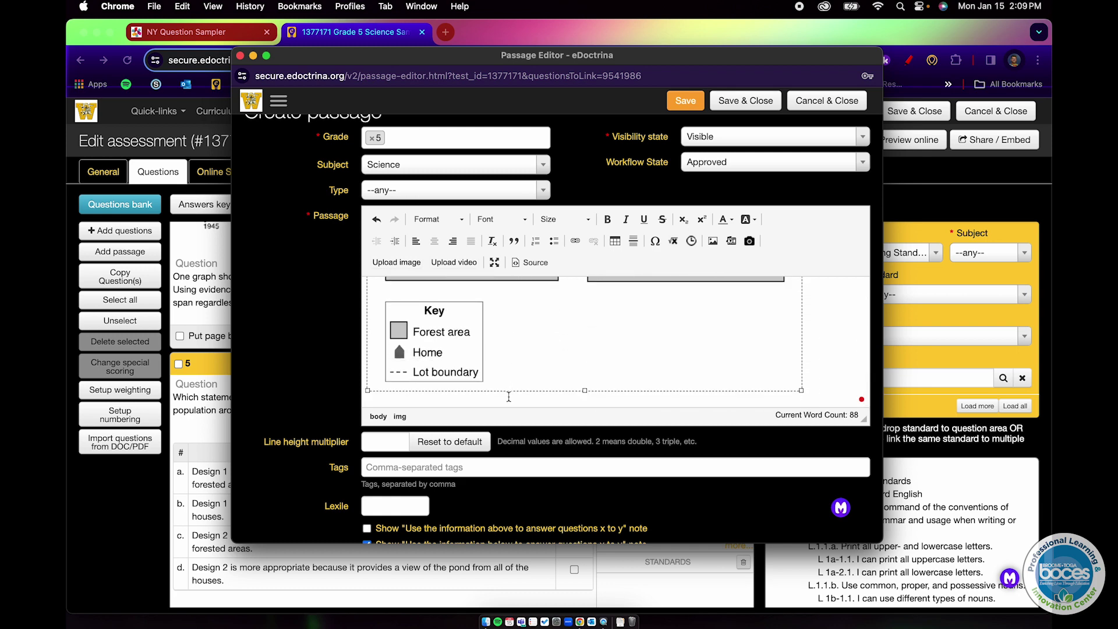
- Save and close the passage after checking it against the sampler's Question 5 diagrams and key, and return to question 5 in the assessment
left_click(215, 31)
scroll(254, 296, "down", 1)
scroll(253, 296, "up", 4)
scroll(253, 296, "down", 4)
key("ctrl+Up")
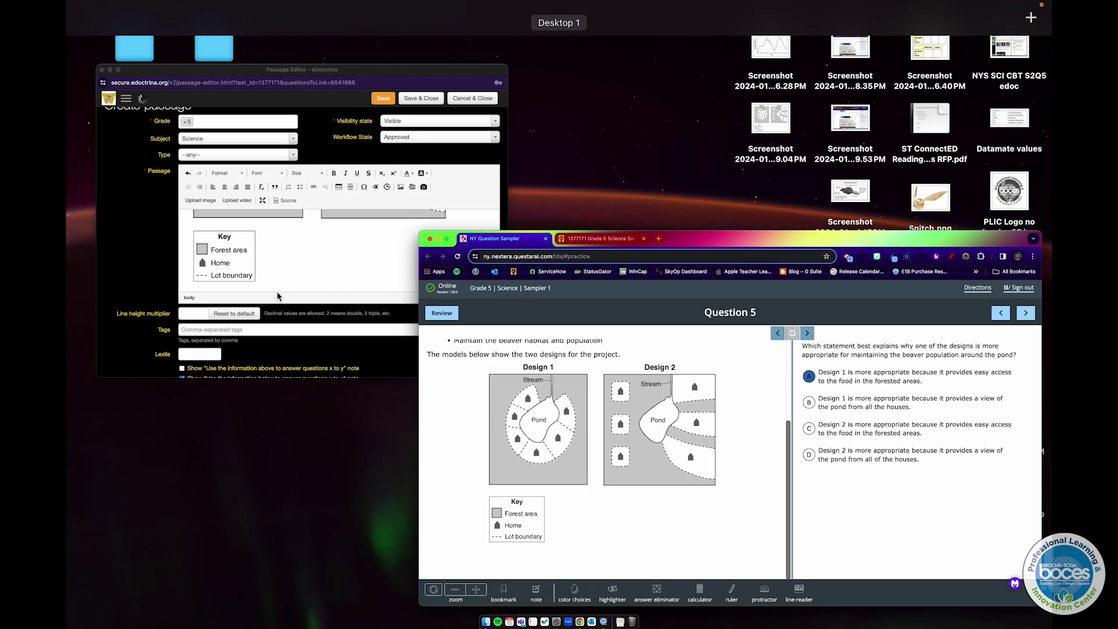
left_click(256, 292)
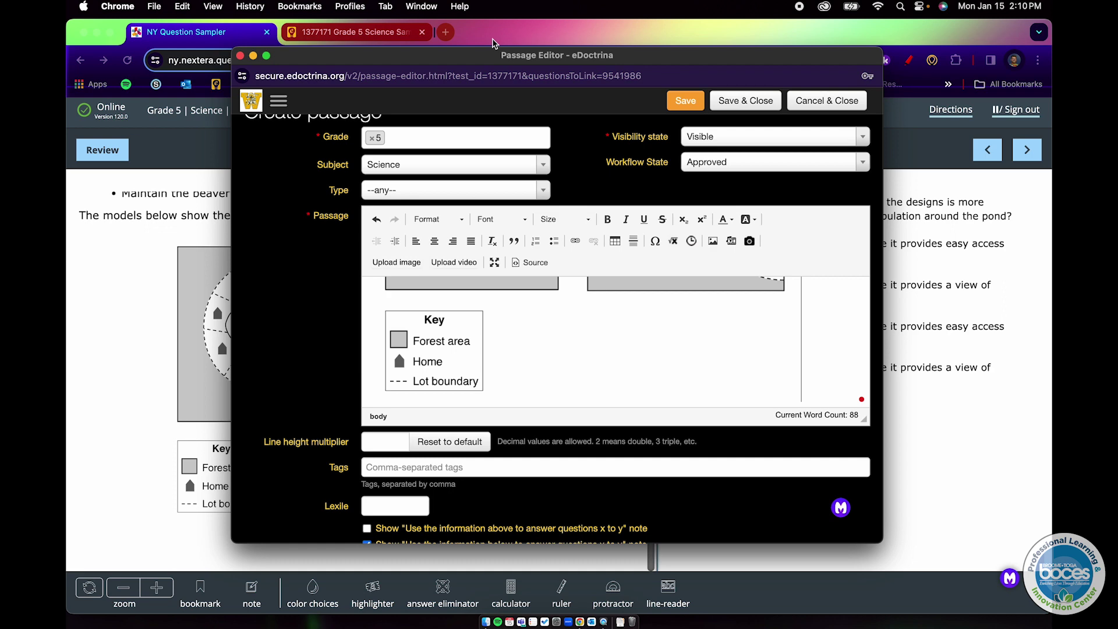
left_click(758, 110)
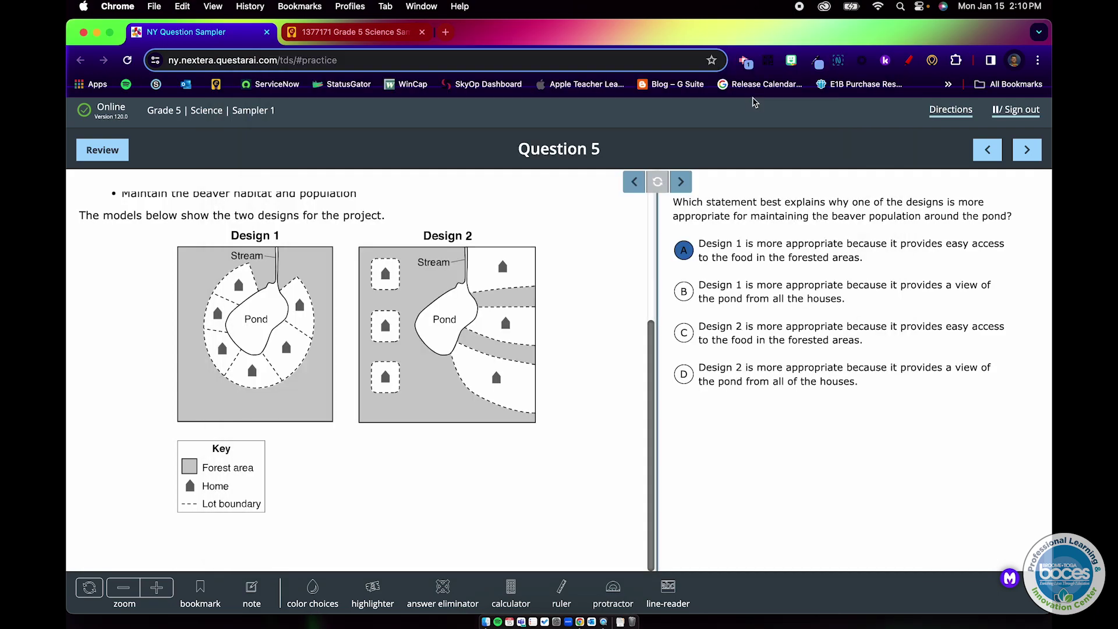
left_click(379, 35)
scroll(414, 358, "up", 5)
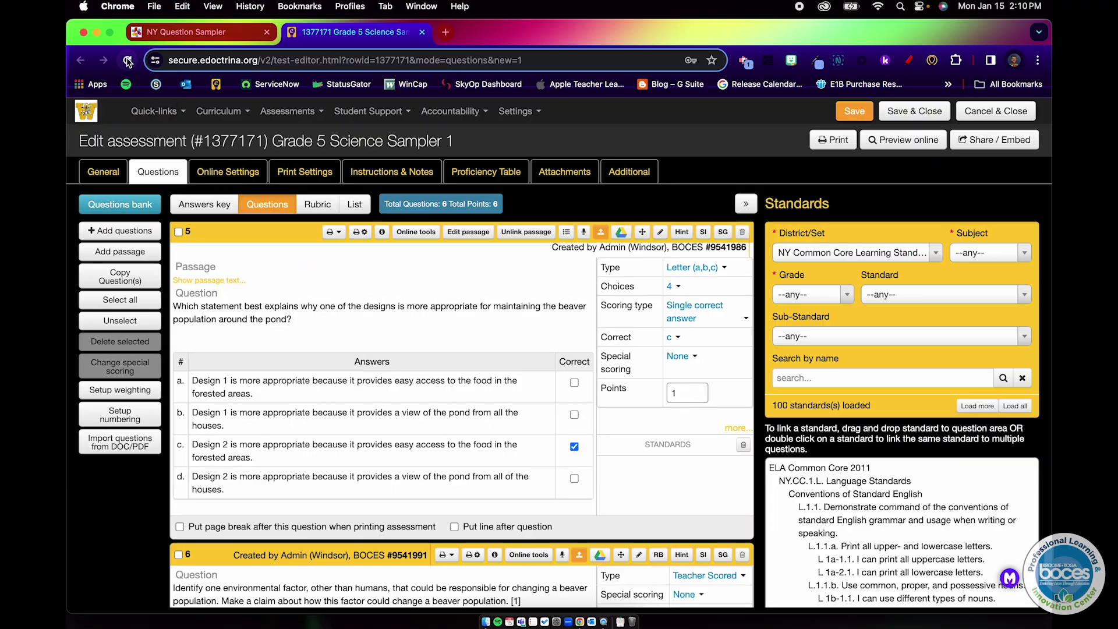
- Reload the assessment and check question 5's passage text, design diagrams and key in the questions list
left_click(128, 60)
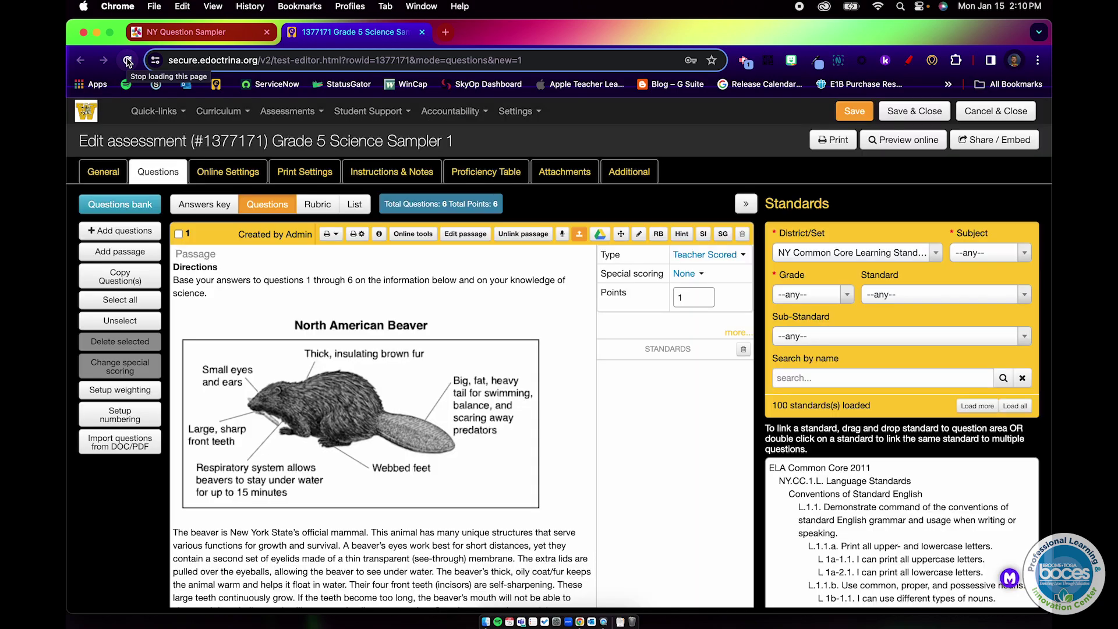
scroll(262, 418, "down", 15)
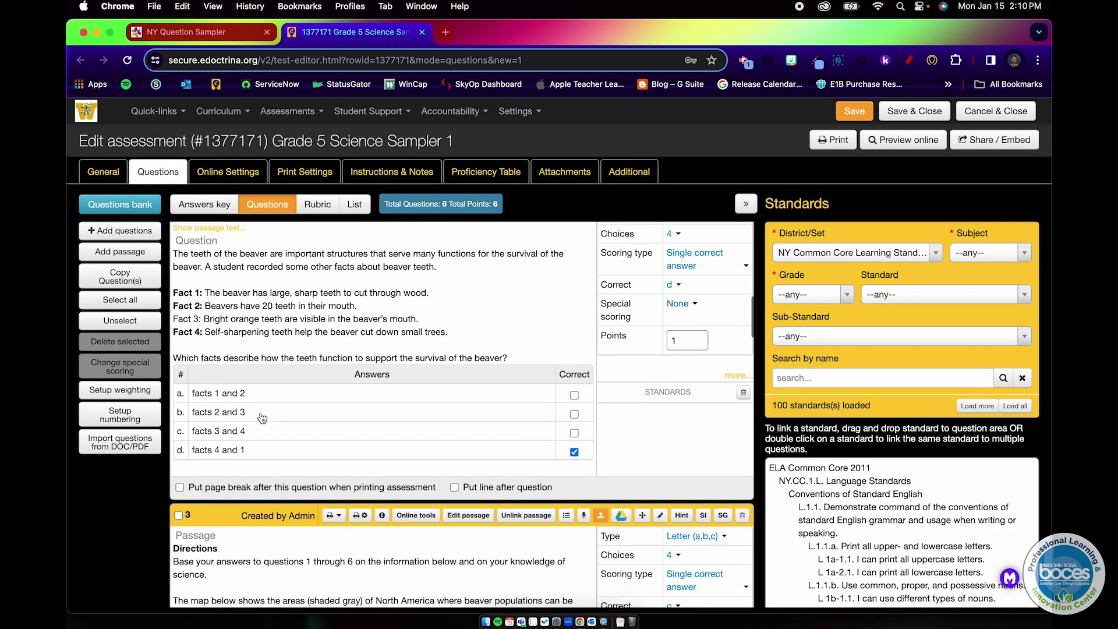
scroll(262, 418, "down", 15)
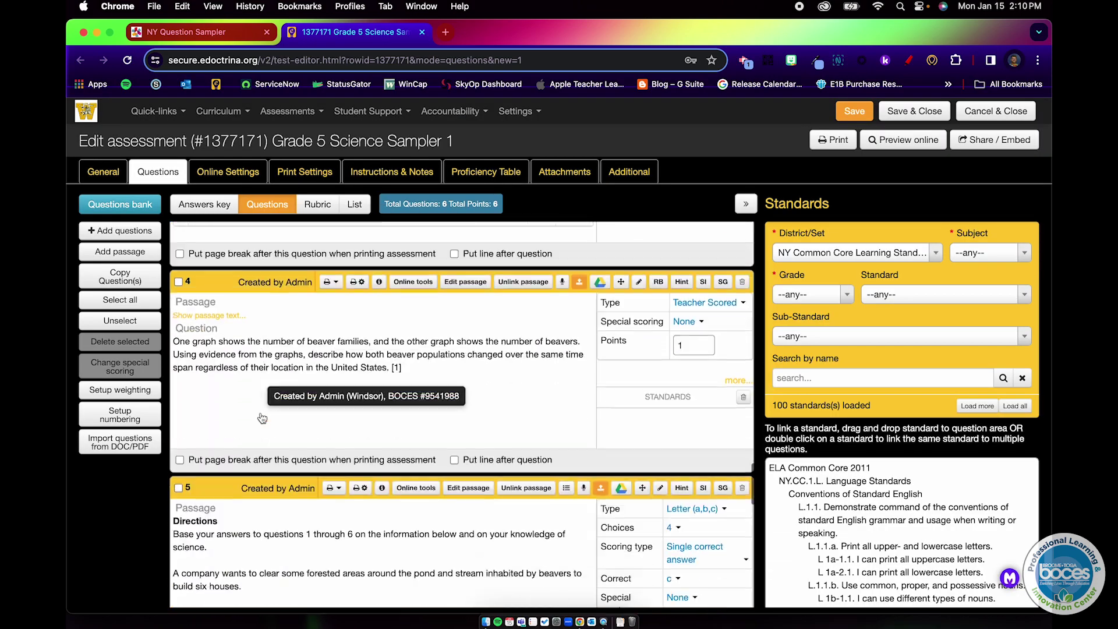
scroll(262, 418, "down", 5)
scroll(262, 418, "up", 2)
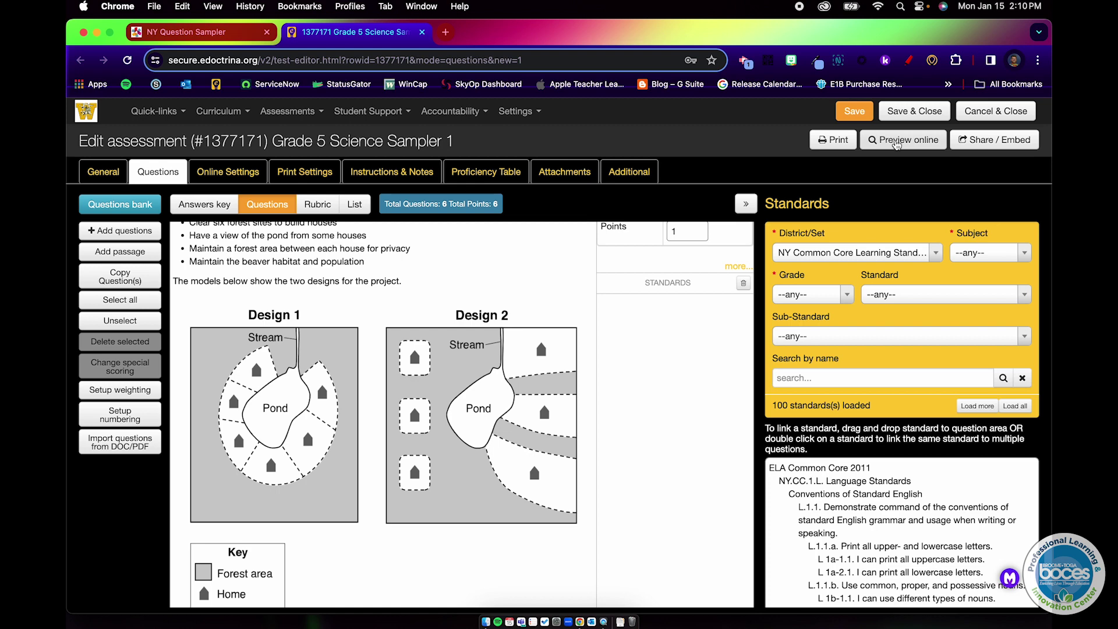
- Preview the assessment online in an enlarged window, check question 5 with its passage, and close the preview
left_click(897, 145)
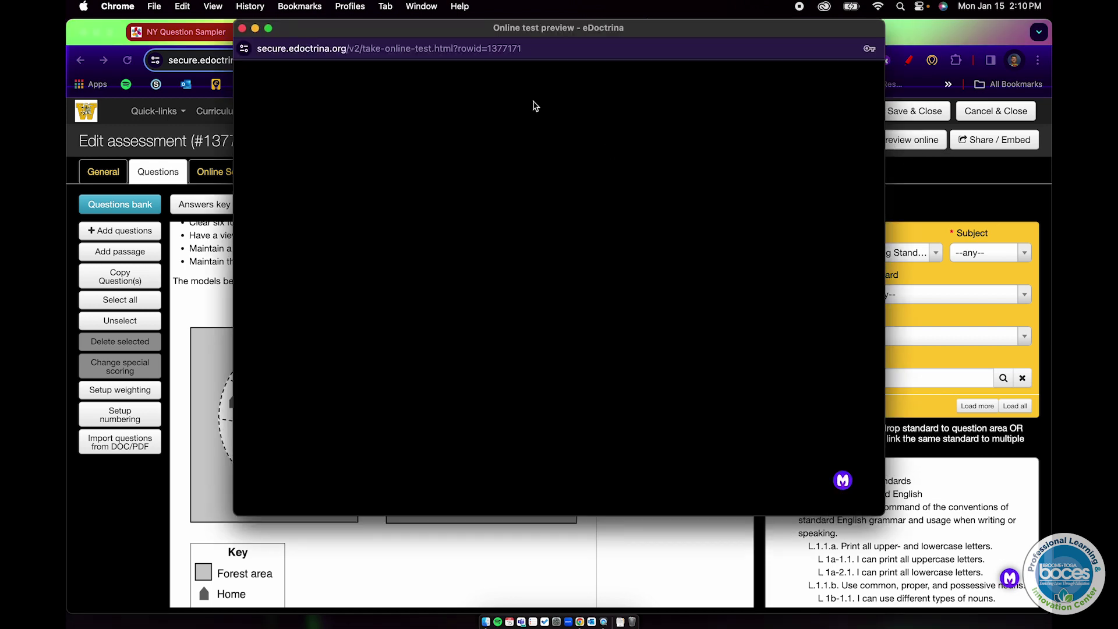
double_click(455, 36)
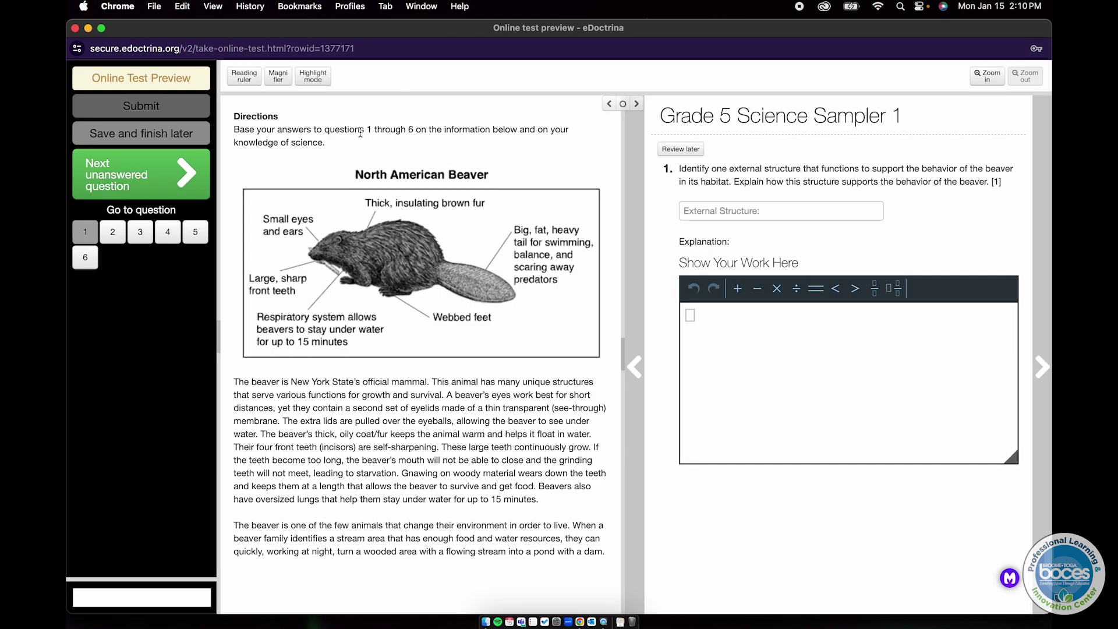
left_click(195, 233)
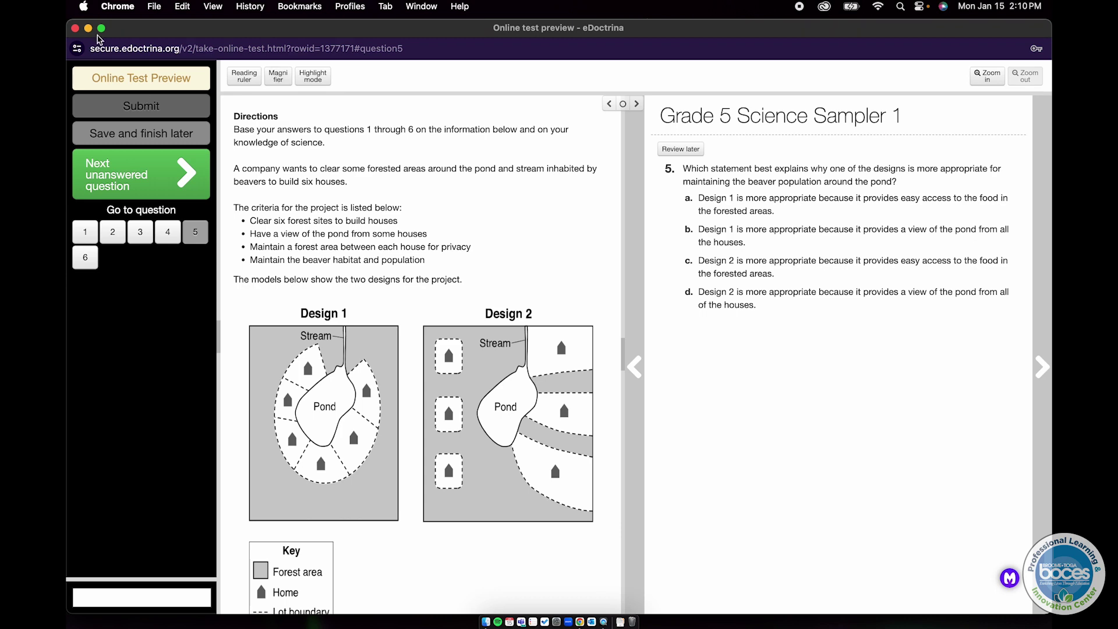
left_click(76, 30)
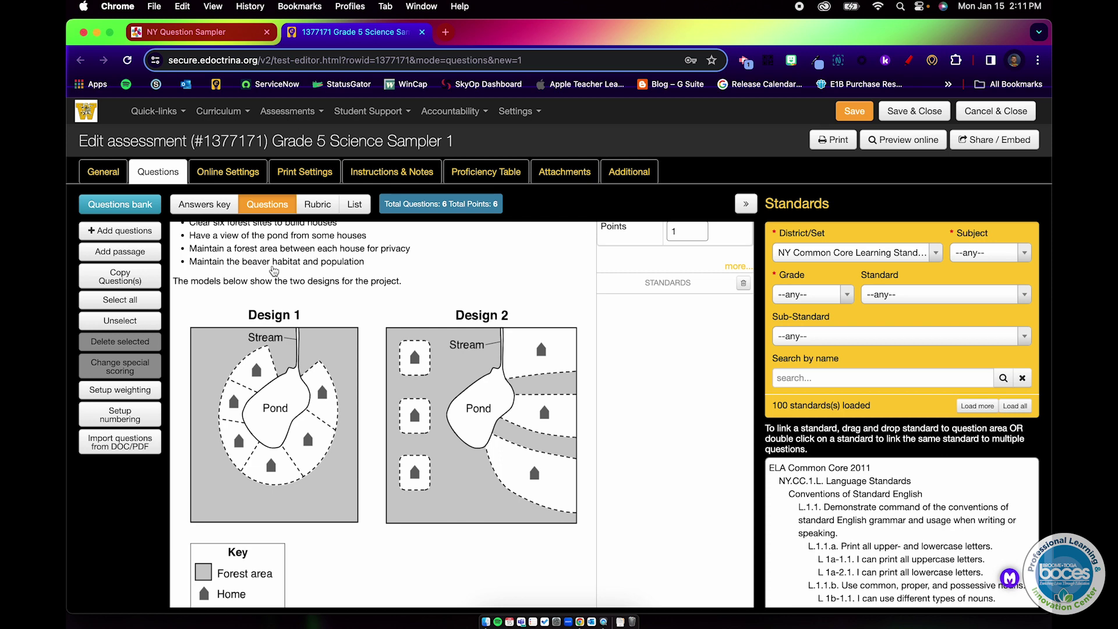
- Review question 5's passage, stem and answers, and compare question 6 with question 1 and its North American Beaver passage
scroll(294, 334, "up", 5)
scroll(295, 335, "down", 5)
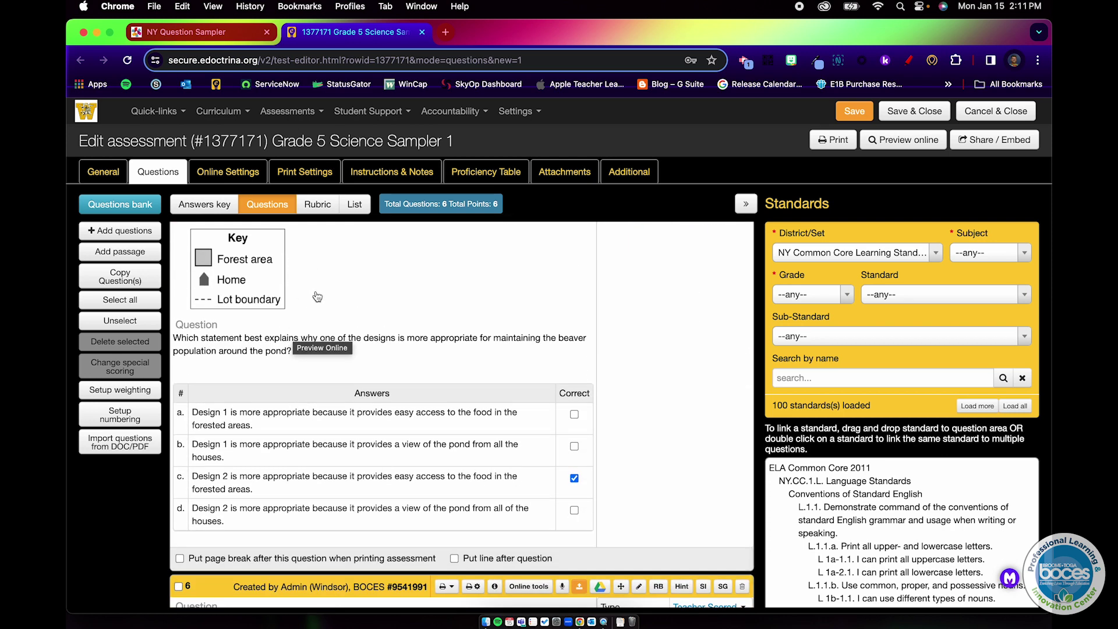
left_click(215, 344)
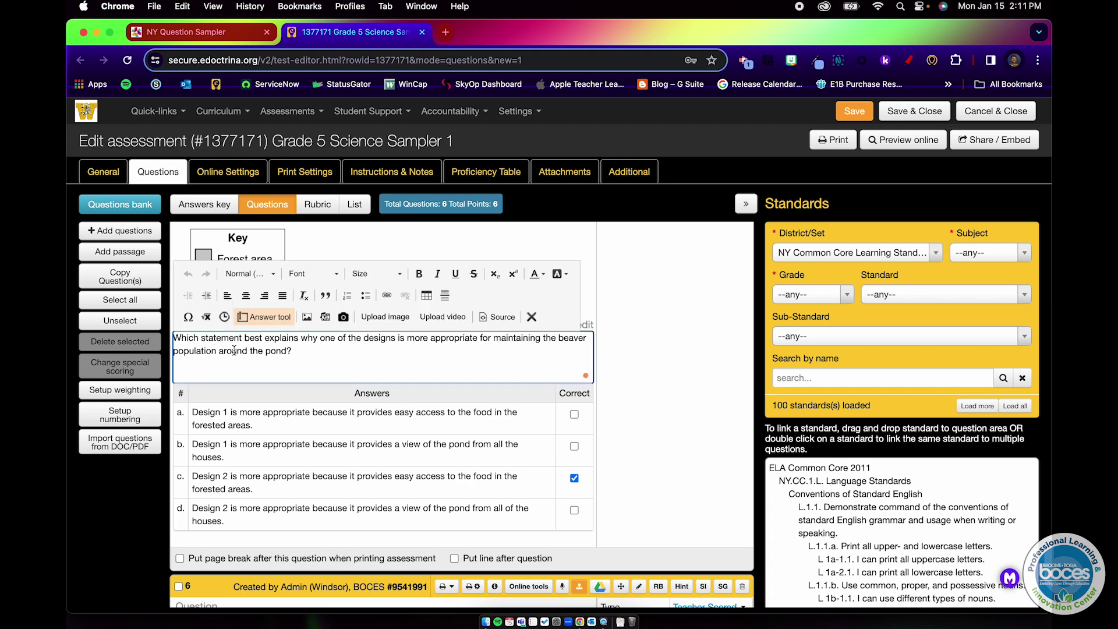
left_click(660, 350)
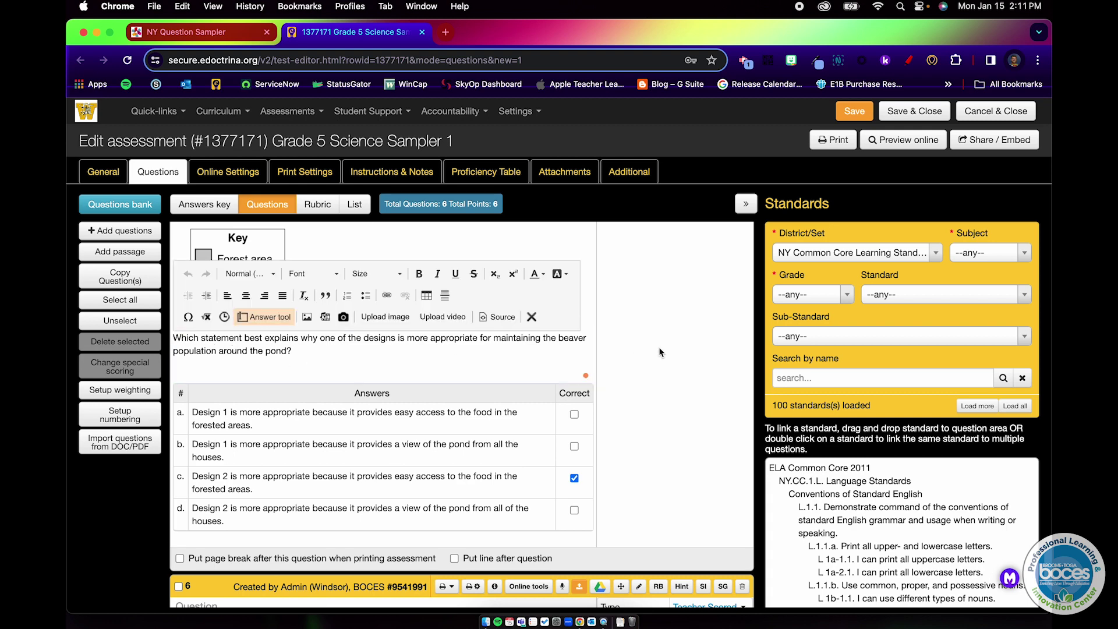
scroll(659, 347, "up", 6)
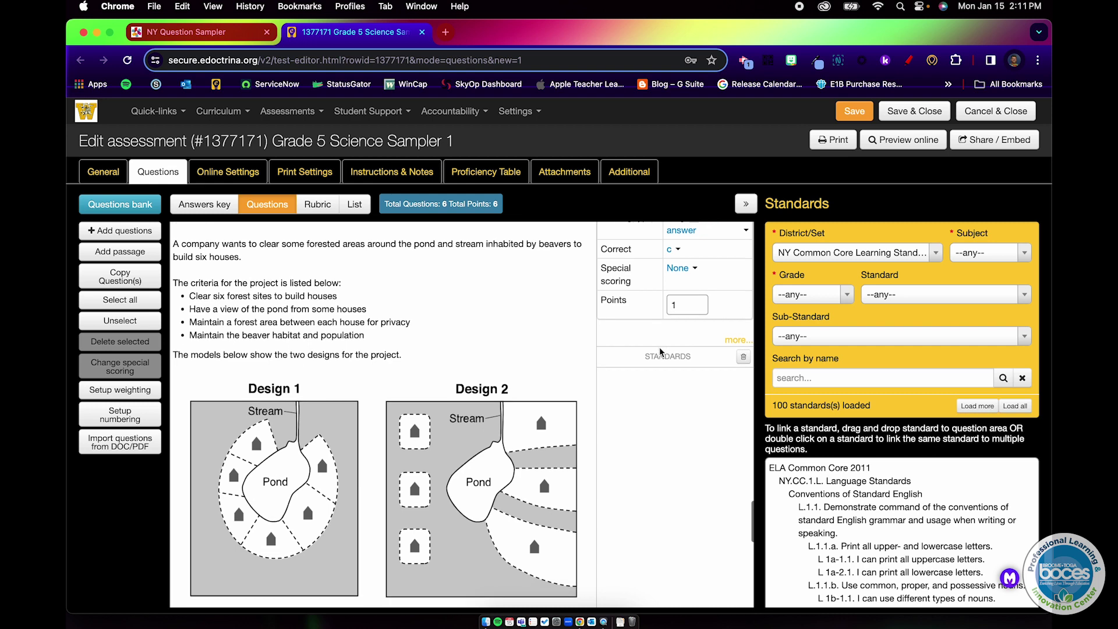
scroll(659, 347, "down", 3)
scroll(660, 348, "up", 5)
scroll(659, 347, "down", 6)
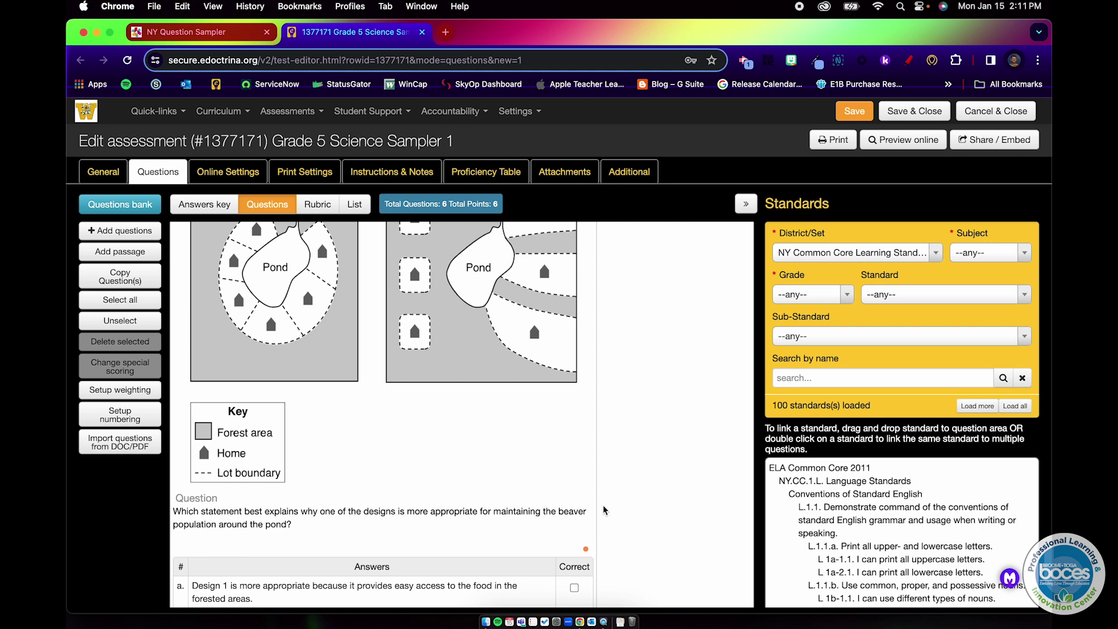
scroll(603, 505, "down", 6)
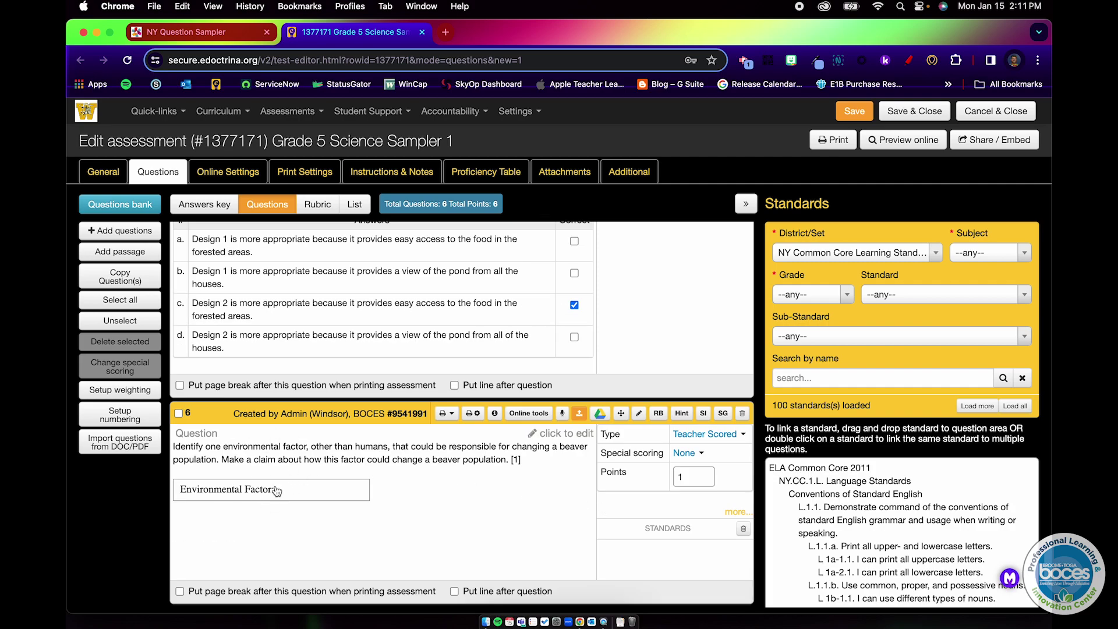
scroll(277, 491, "up", 20)
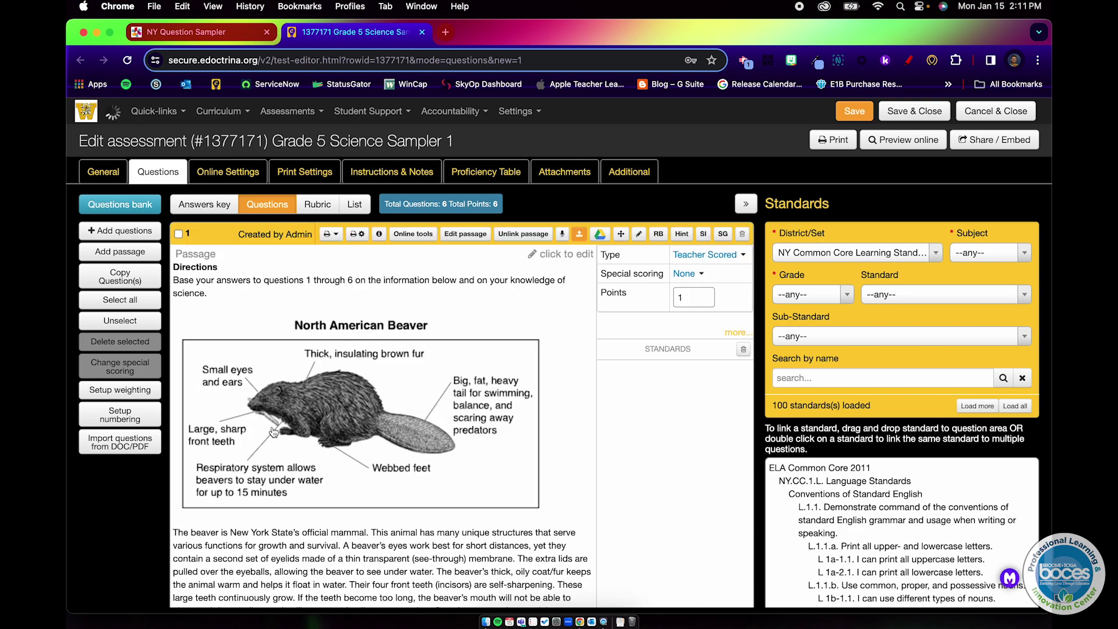
scroll(273, 432, "down", 20)
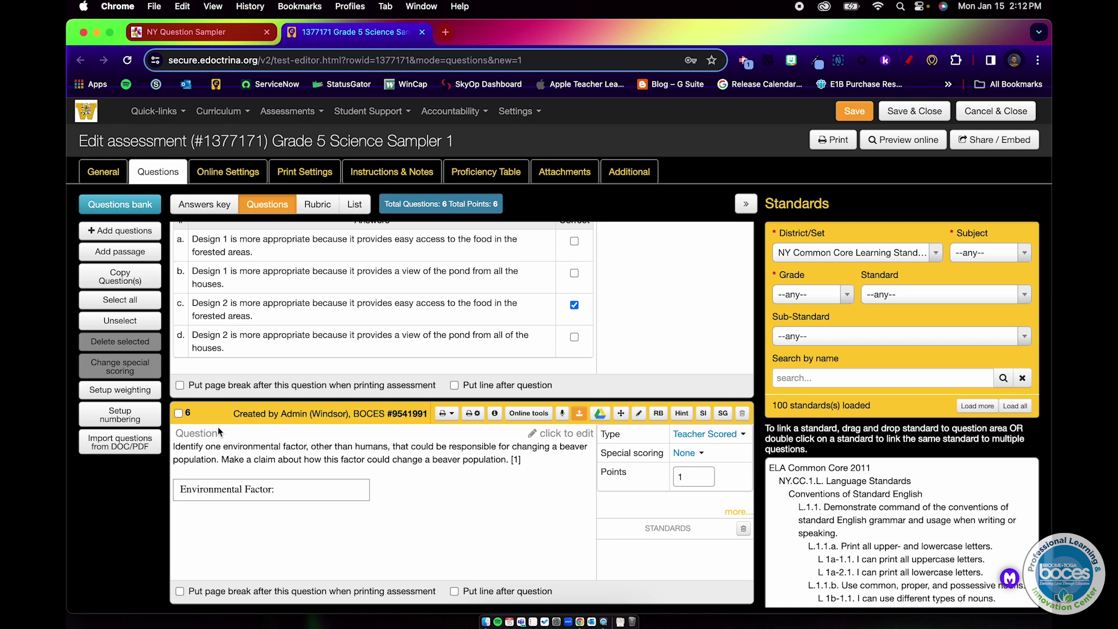
- Select questions 6 and 1 and link question 6 to question 1's existing passage #569166, keeping question 1 as is
left_click(180, 414)
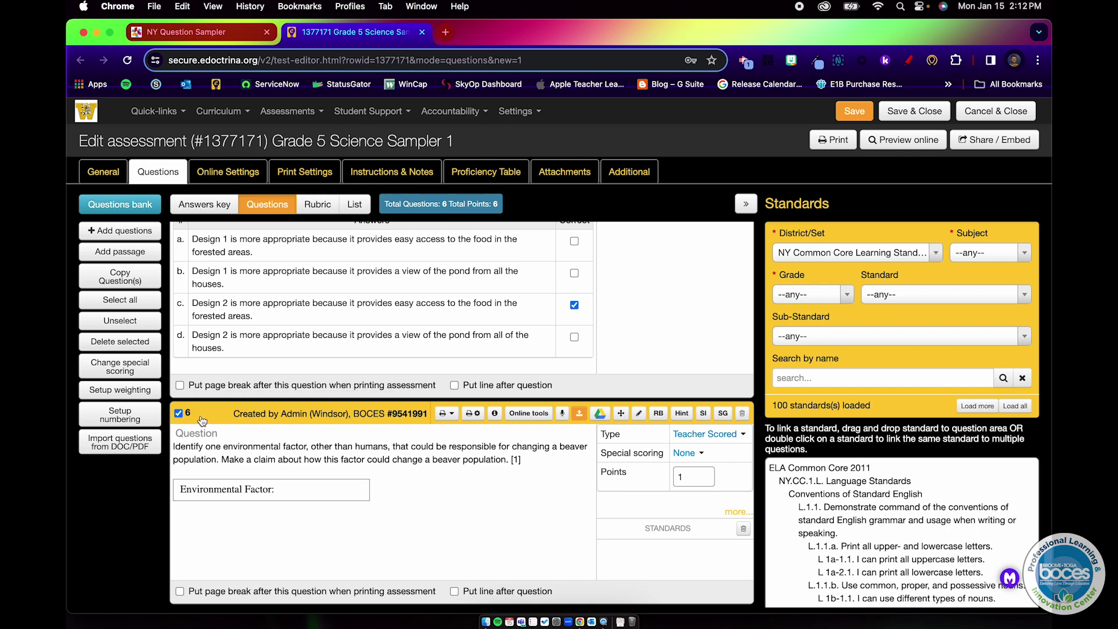
scroll(202, 420, "up", 20)
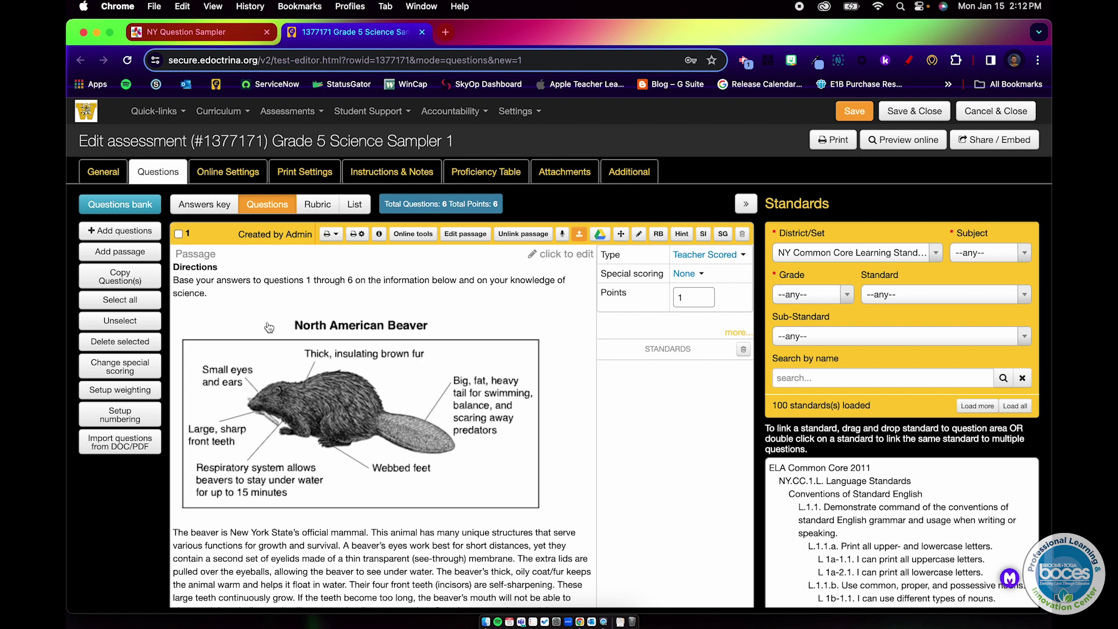
left_click(179, 234)
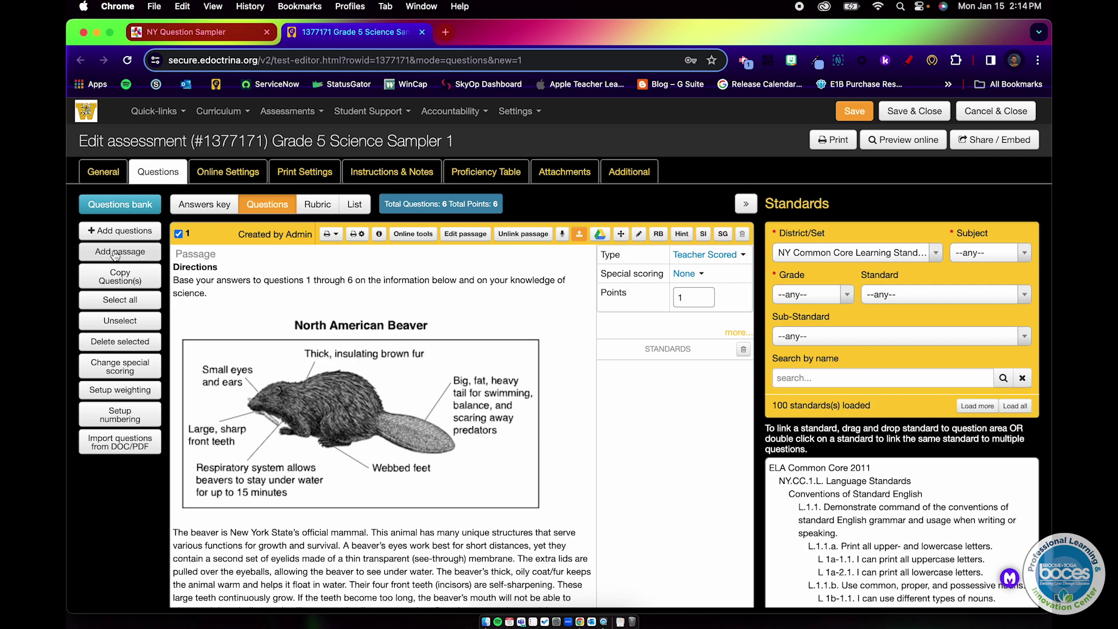
left_click(116, 254)
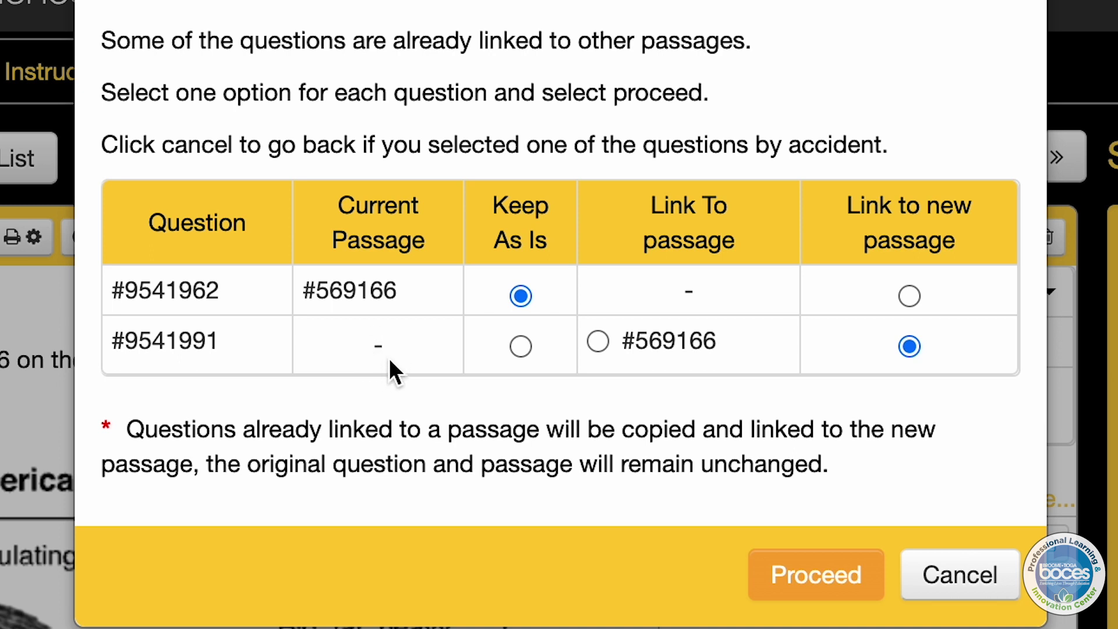
left_click(599, 343)
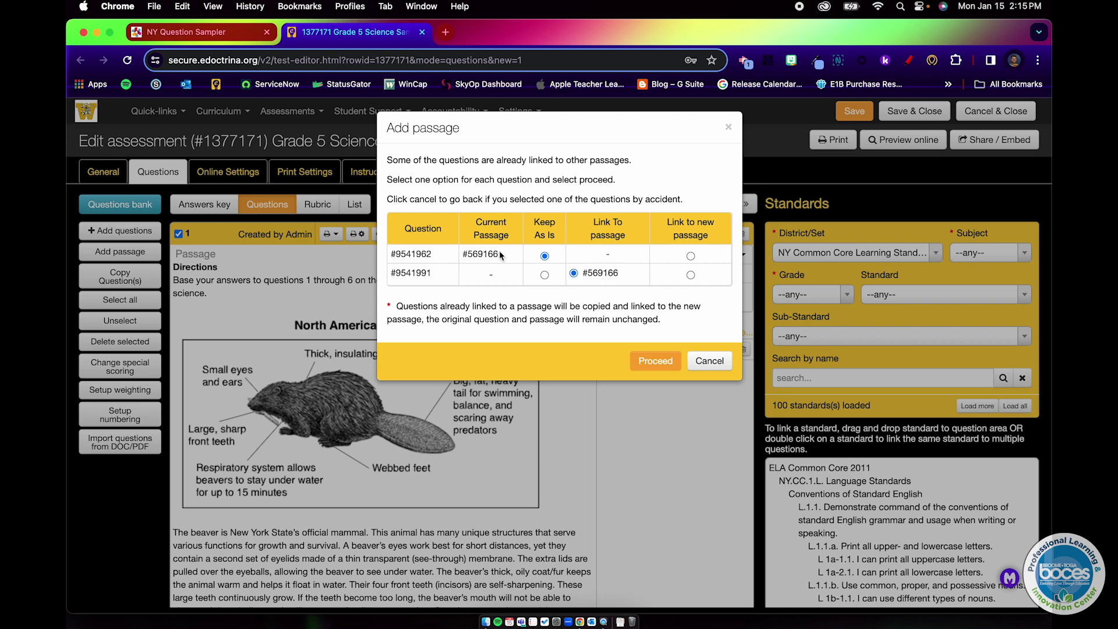
left_click(662, 357)
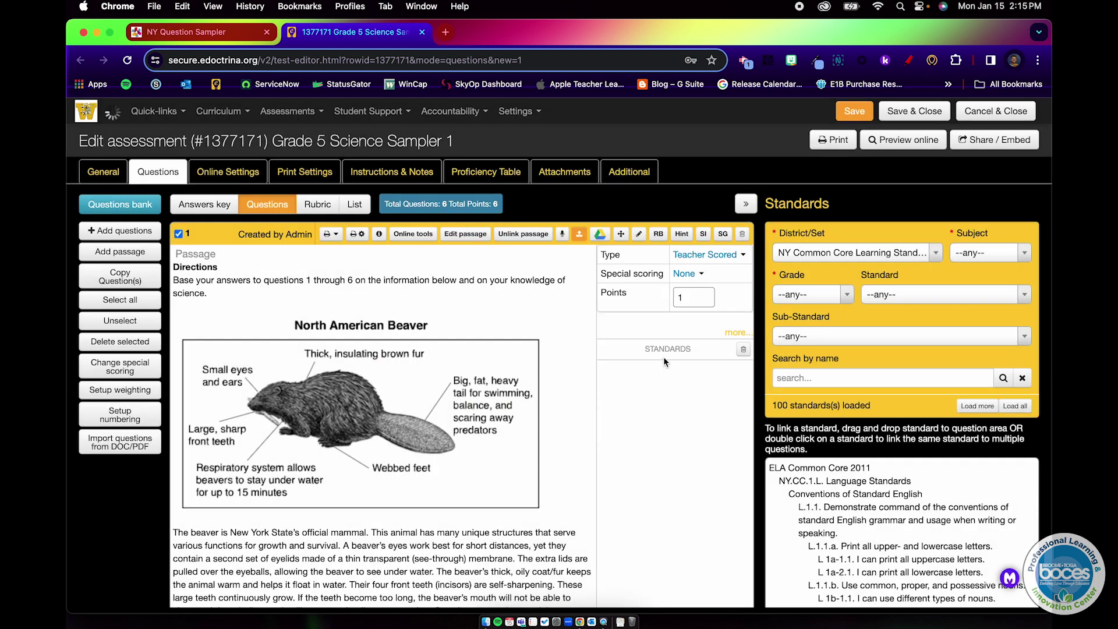